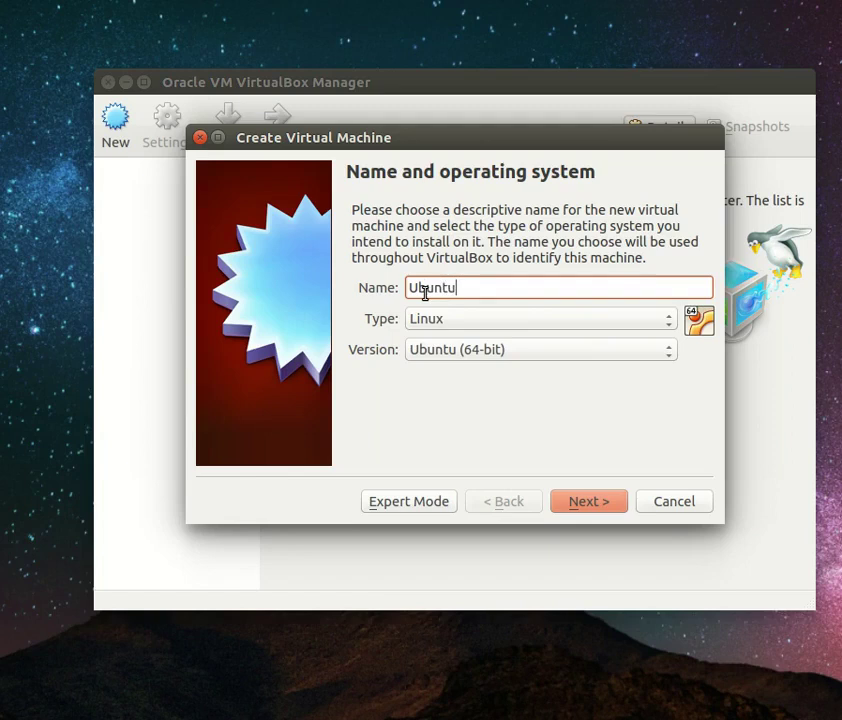
# Set the new machine's type to Linux and its version to Ubuntu (64-bit)
pyautogui.click(480, 326)
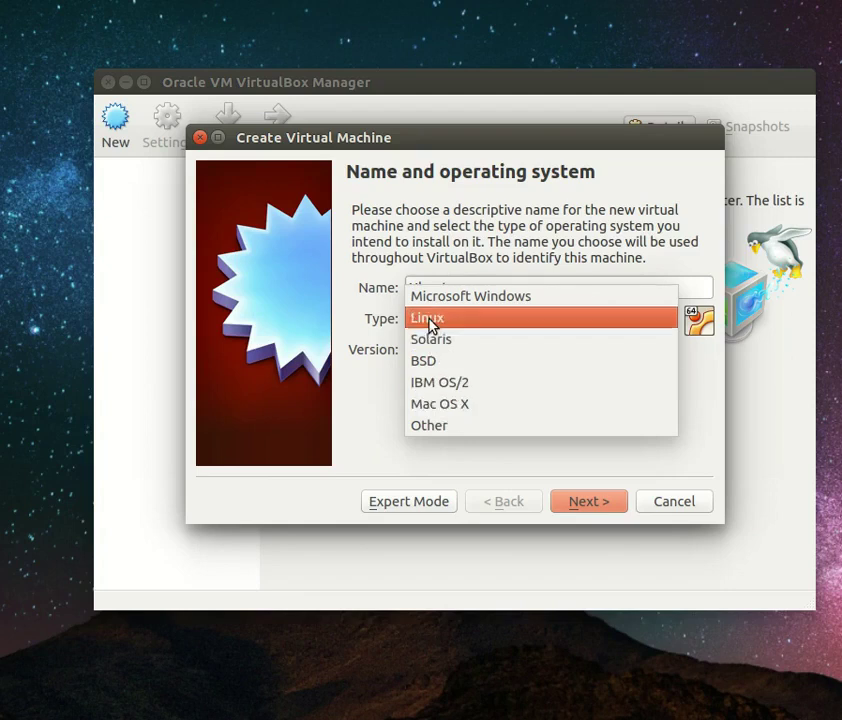
pyautogui.click(430, 320)
pyautogui.click(481, 357)
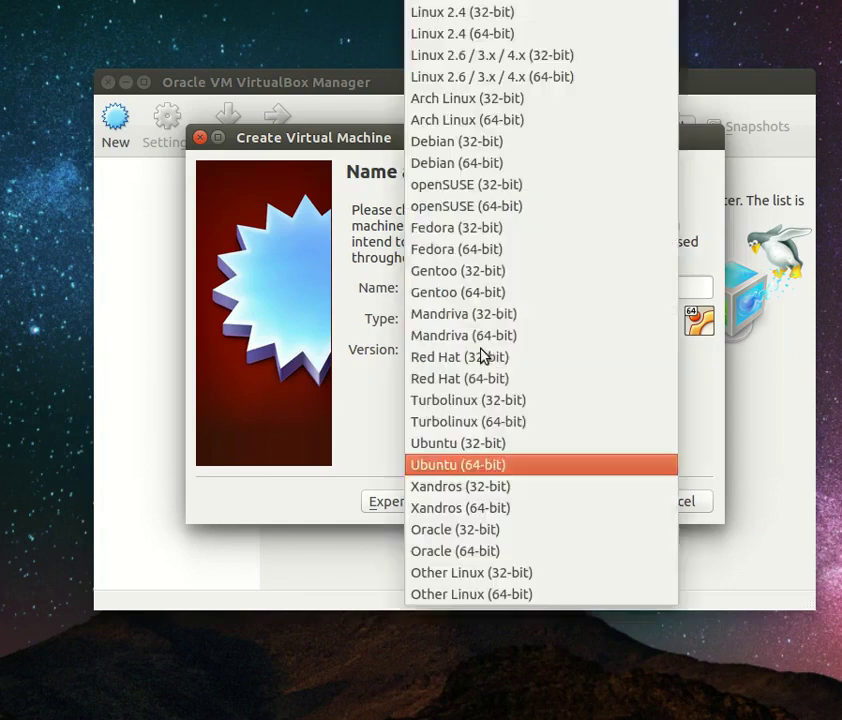
pyautogui.click(448, 466)
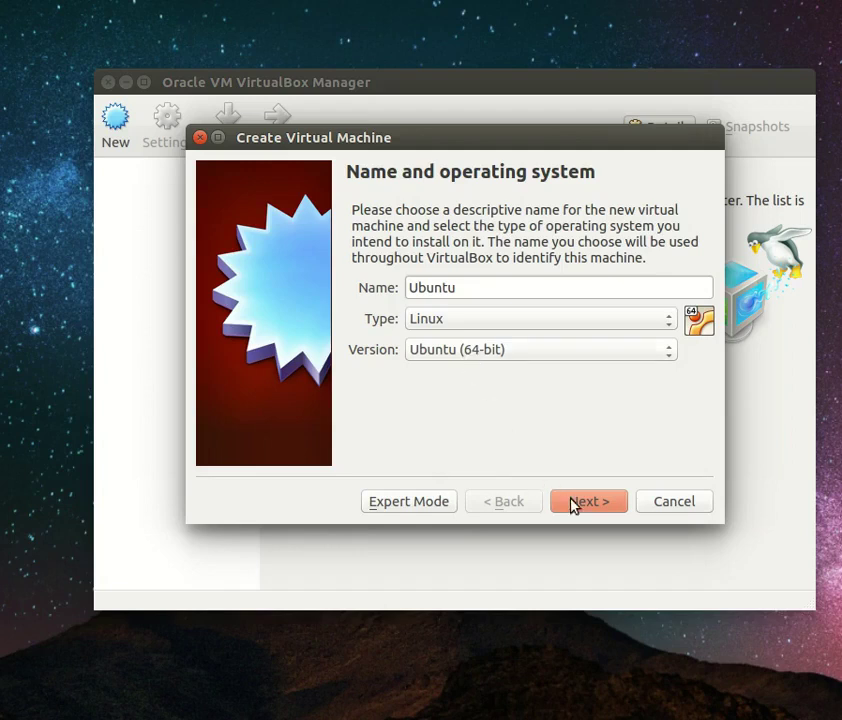
pyautogui.click(473, 349)
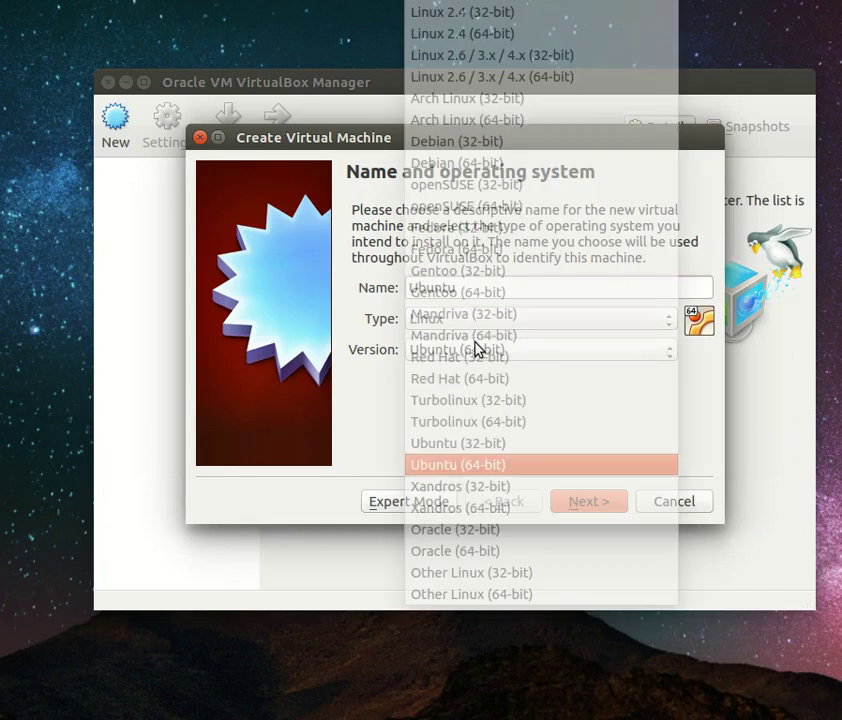
pyautogui.click(463, 445)
pyautogui.click(478, 358)
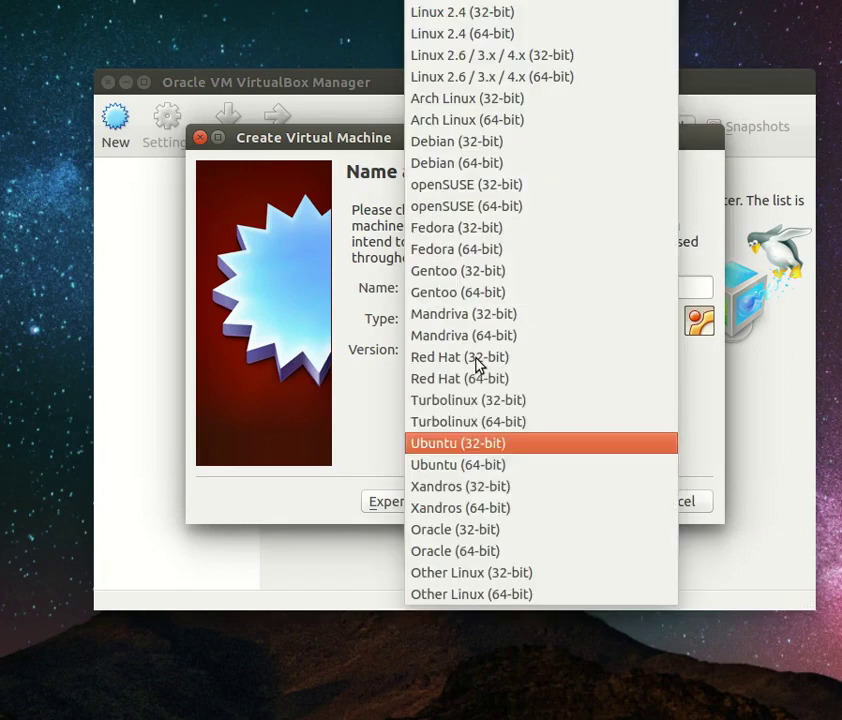
pyautogui.click(470, 466)
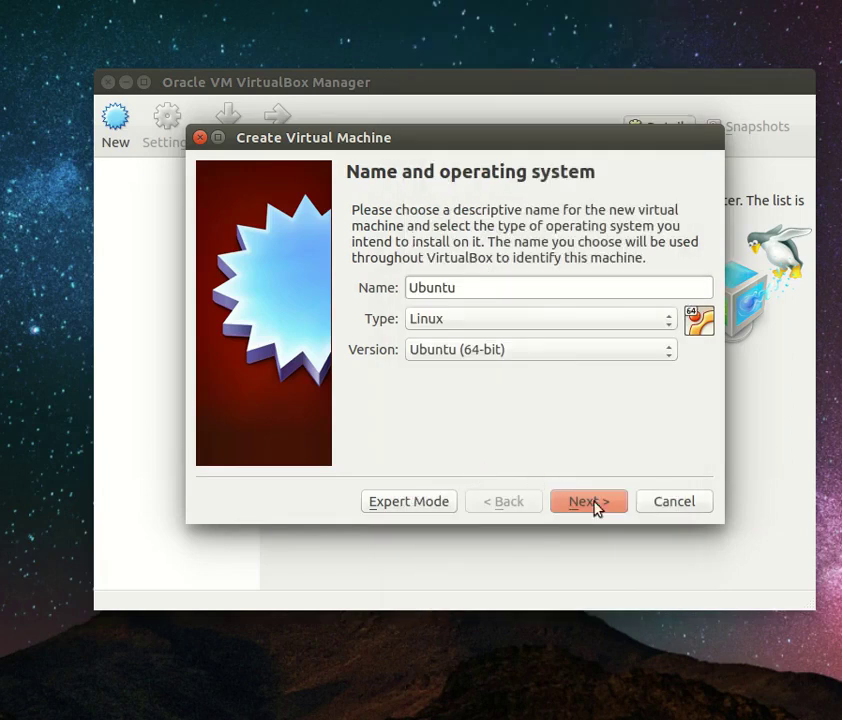
# Set the machine's memory size to 512 MB and advance to the Hard disk page
pyautogui.click(596, 508)
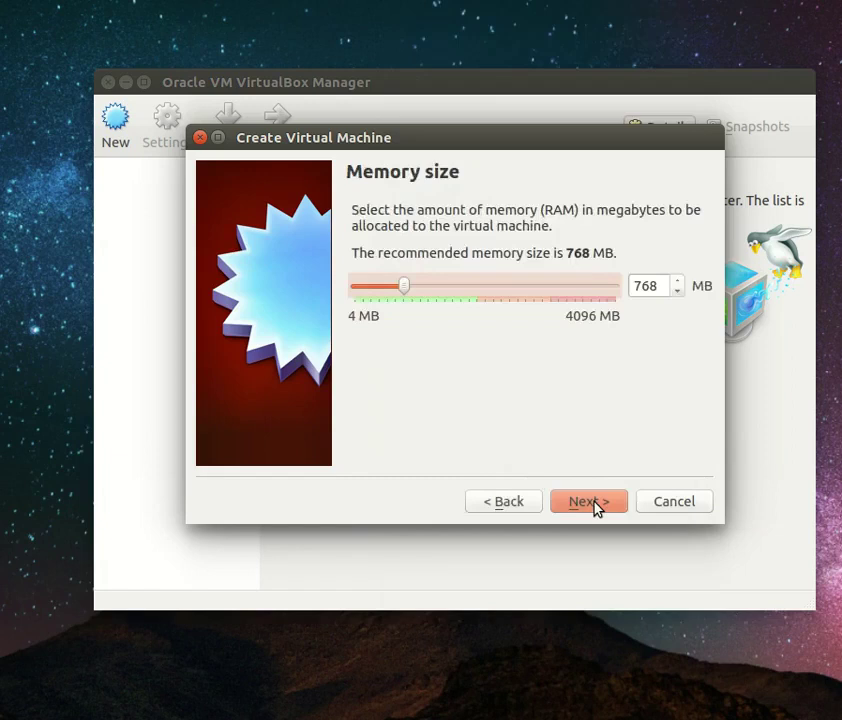
pyautogui.moveTo(662, 284); pyautogui.dragTo(624, 288)
pyautogui.write('555')
pyautogui.press('BackSpace')
pyautogui.press('BackSpace')
pyautogui.write('12')
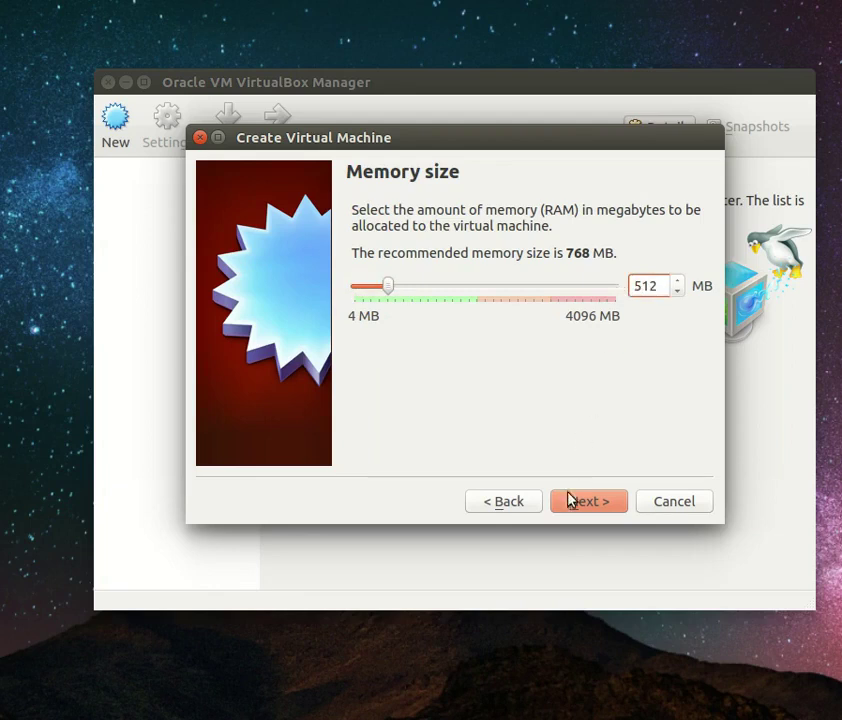
pyautogui.click(574, 500)
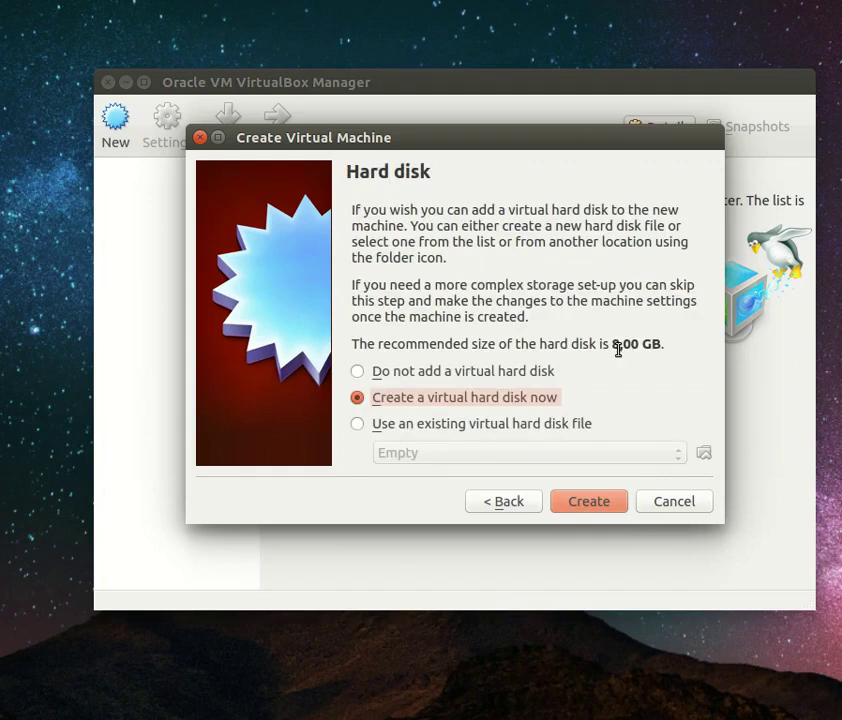
# Create a dynamically allocated 8,00 GB VDI disk named Ubuntu to finish the machine
pyautogui.click(586, 505)
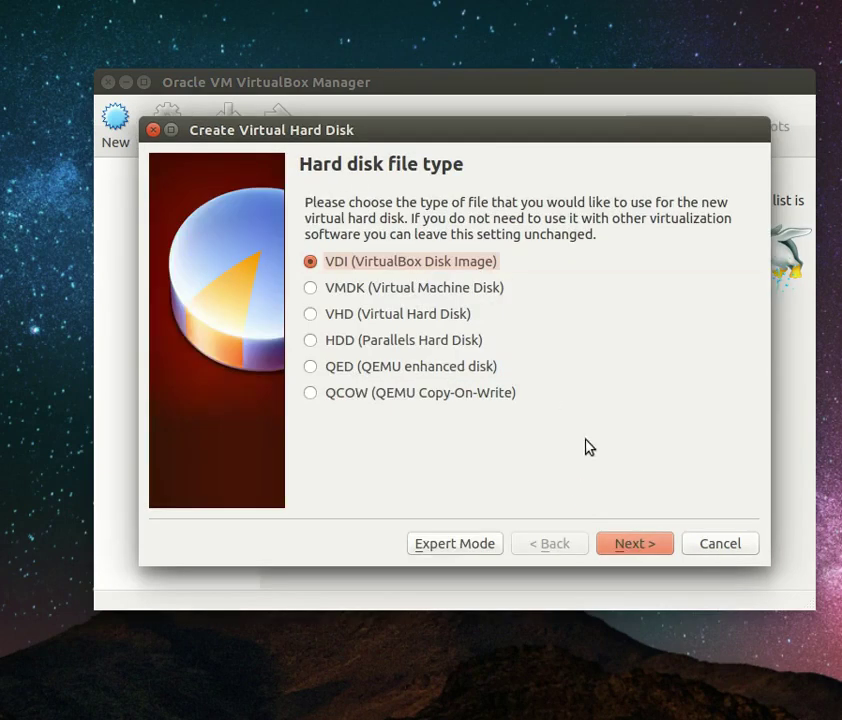
pyautogui.click(636, 543)
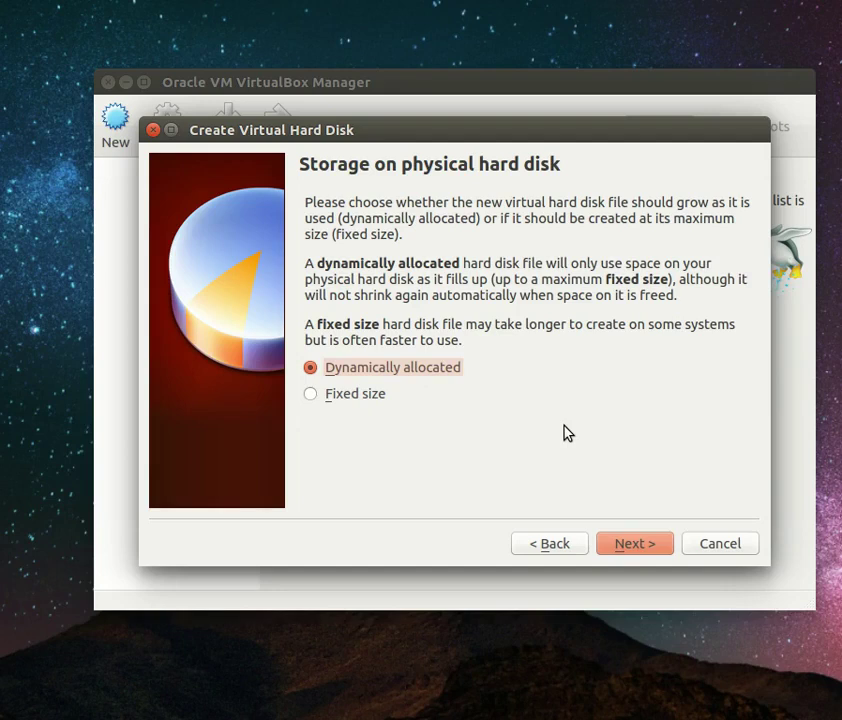
pyautogui.click(628, 545)
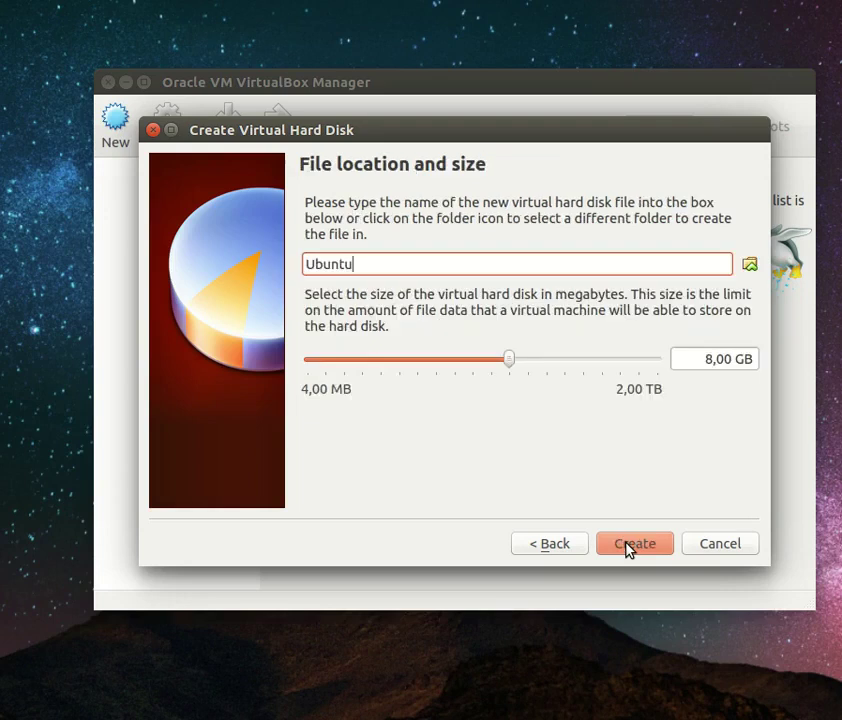
pyautogui.click(690, 362)
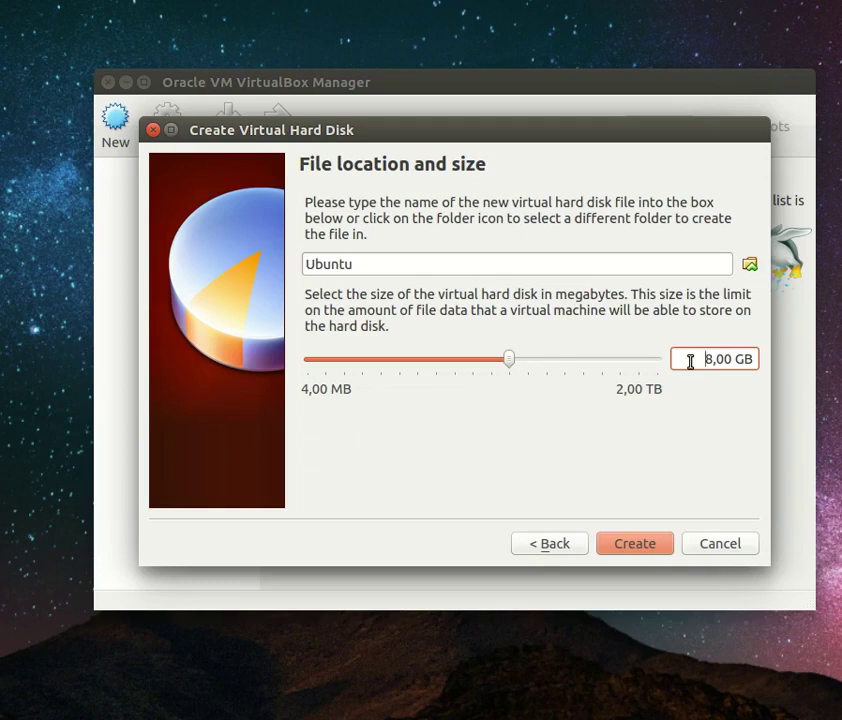
pyautogui.moveTo(374, 264); pyautogui.dragTo(304, 268)
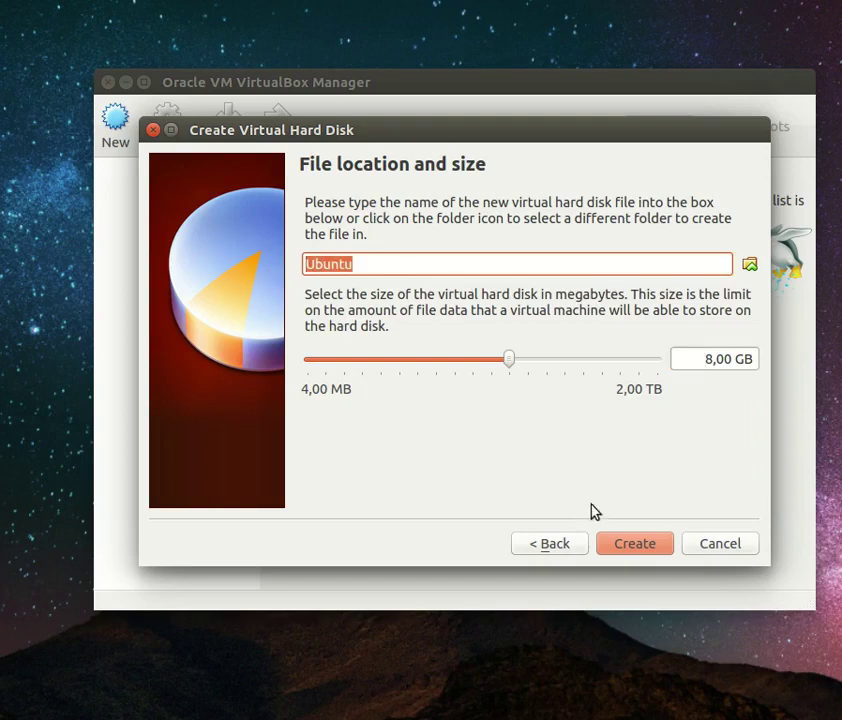
pyautogui.click(632, 547)
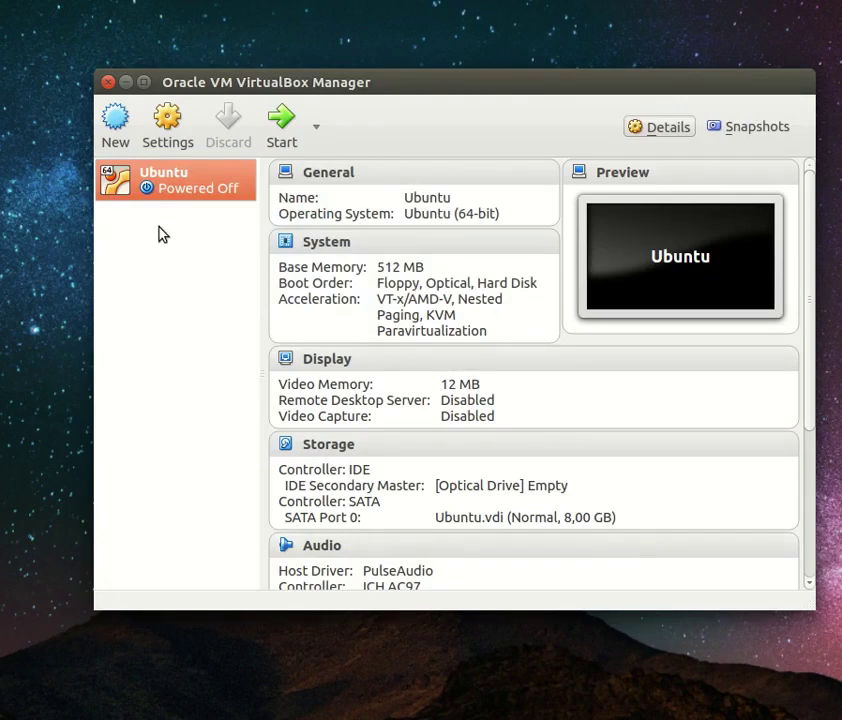
# Start the Ubuntu VM and centre its window and the start-up disk dialog
pyautogui.click(277, 141)
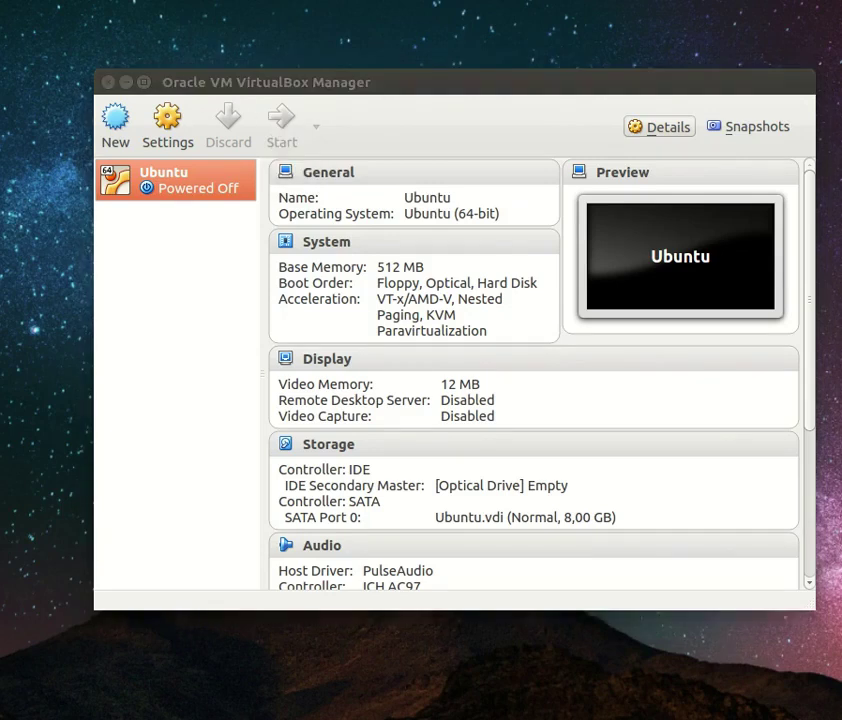
pyautogui.moveTo(30, 262); pyautogui.dragTo(443, 158)
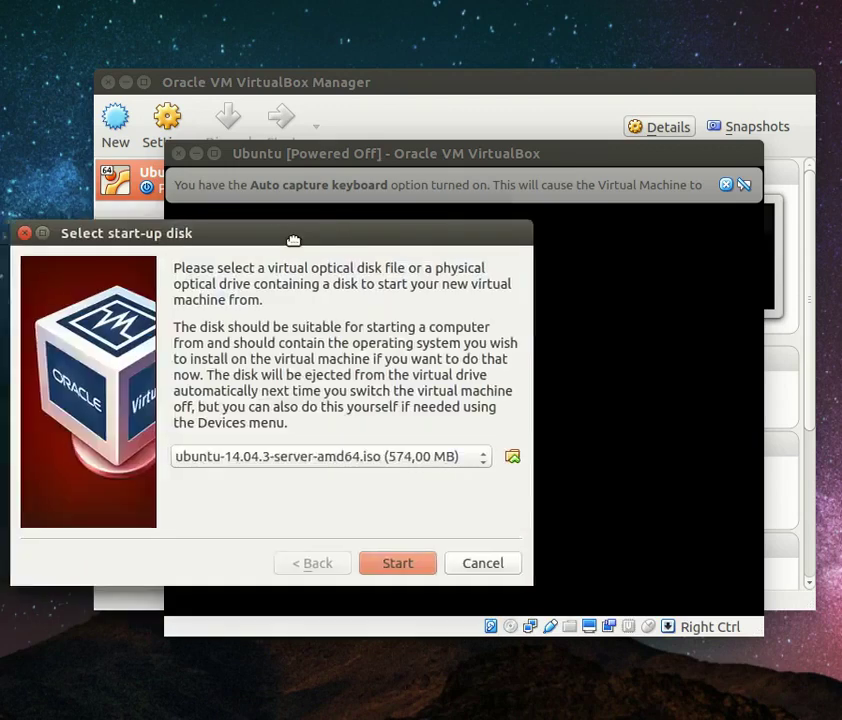
pyautogui.moveTo(291, 239); pyautogui.dragTo(485, 238)
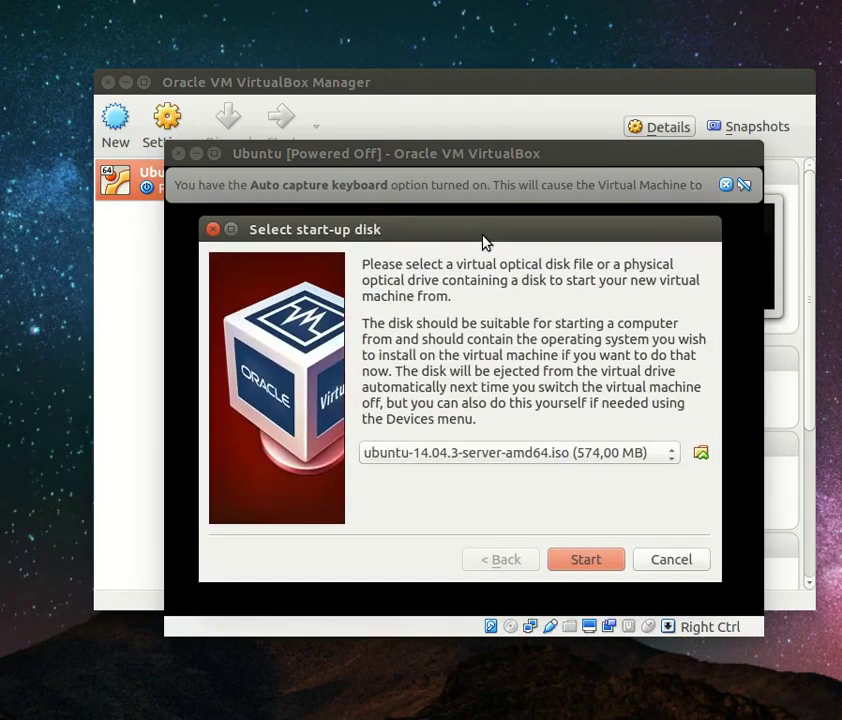
# Pick ubuntu-14.04.3-server-amd64.iso as the start-up disk and boot the VM from it
pyautogui.click(700, 456)
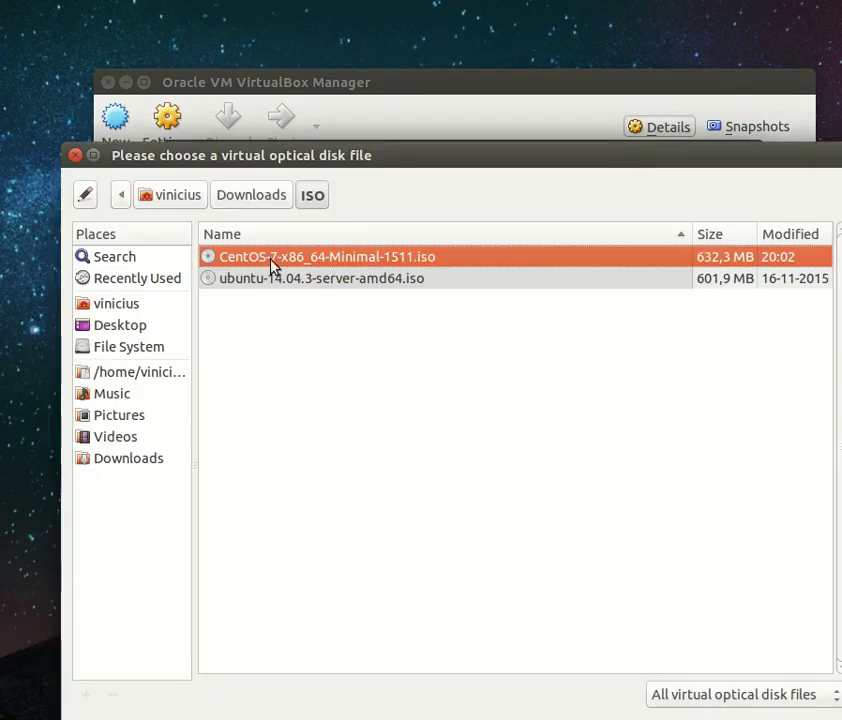
pyautogui.click(303, 281)
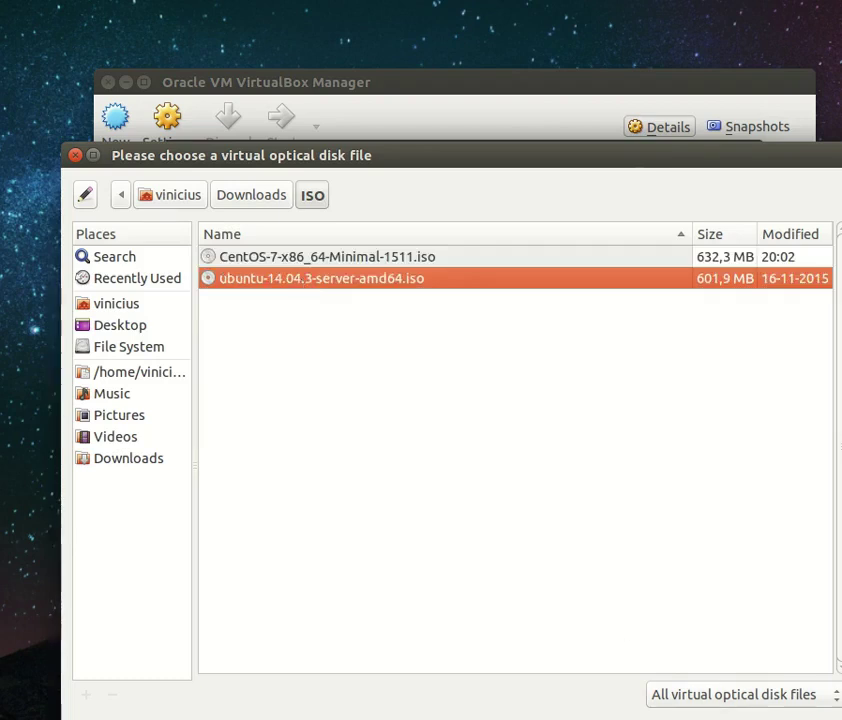
pyautogui.press('Return')
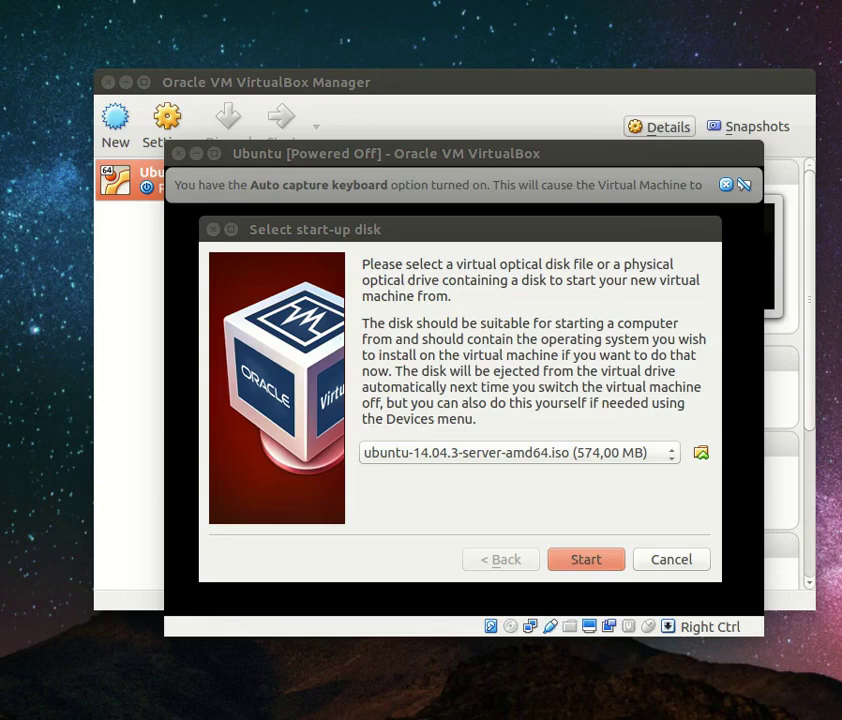
pyautogui.click(825, 0)
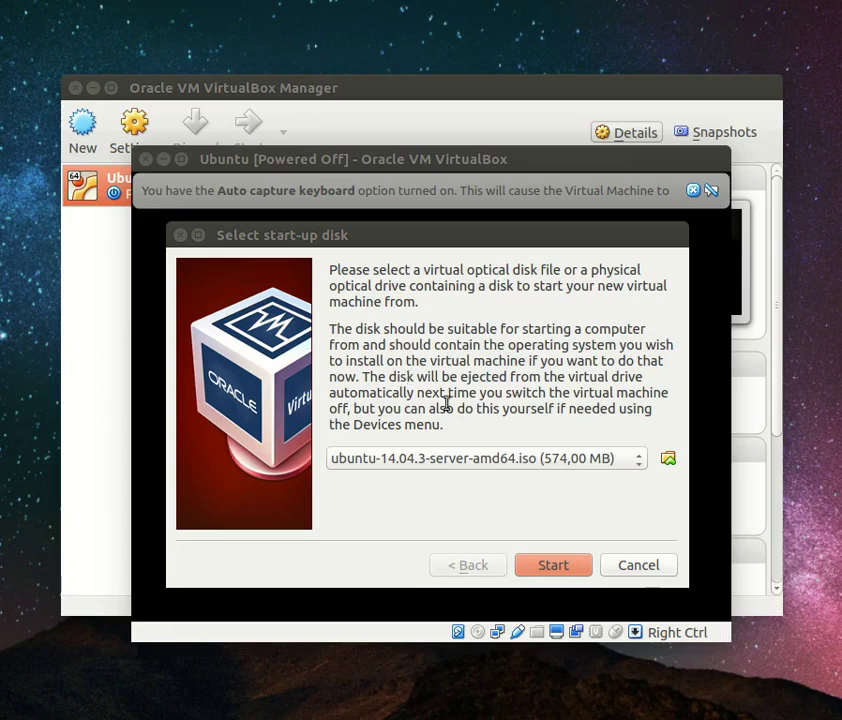
pyautogui.click(561, 570)
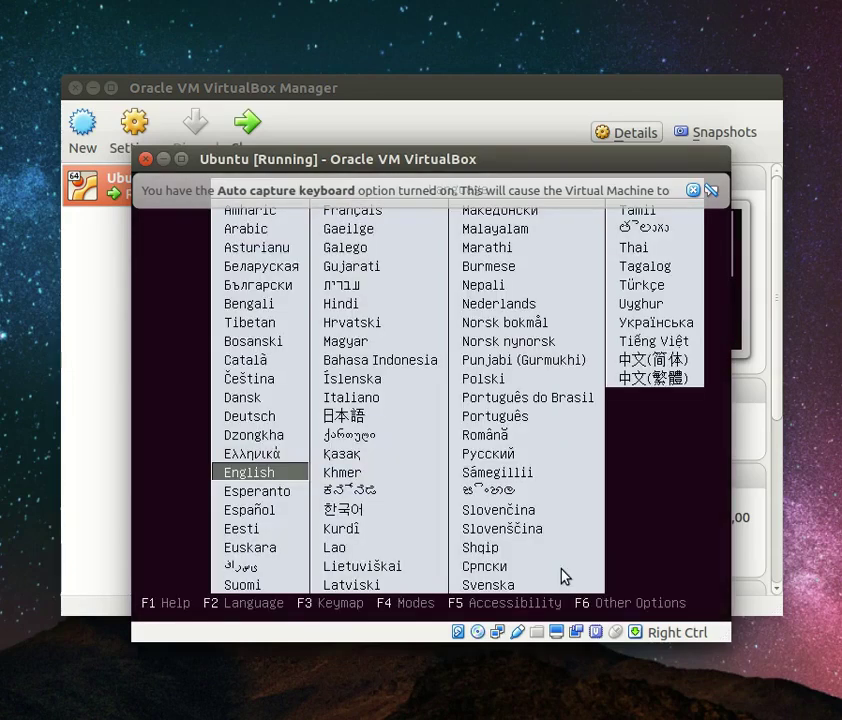
# Choose Português do Brasil as boot language and select Instalar o Ubuntu Server
pyautogui.press('Down')
pyautogui.press('Up')
pyautogui.press('Right')
pyautogui.press('Right')
pyautogui.press('Up')
pyautogui.press('Up')
pyautogui.press('Up')
pyautogui.press('Up')
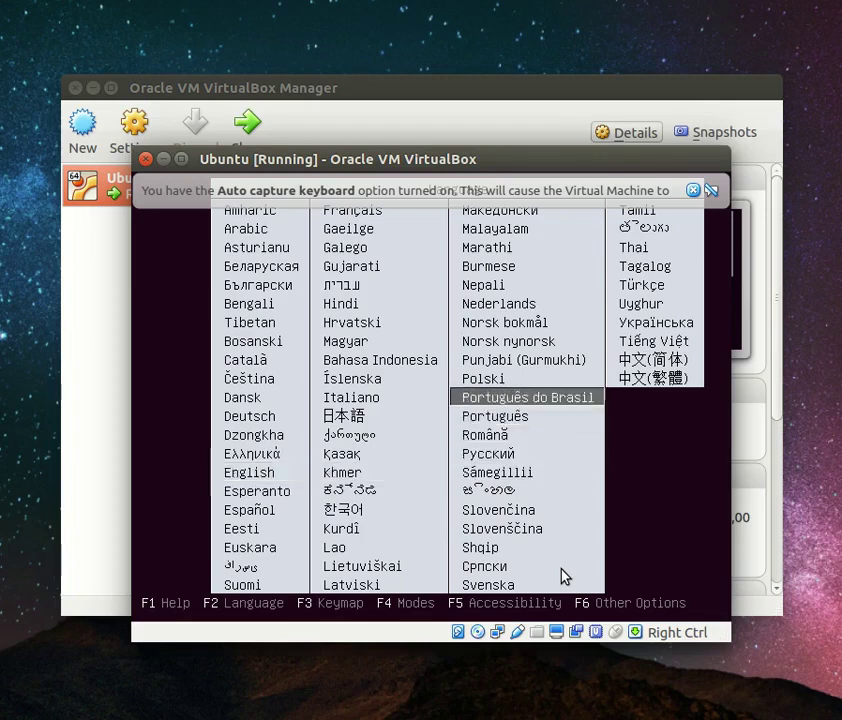
pyautogui.press('Return')
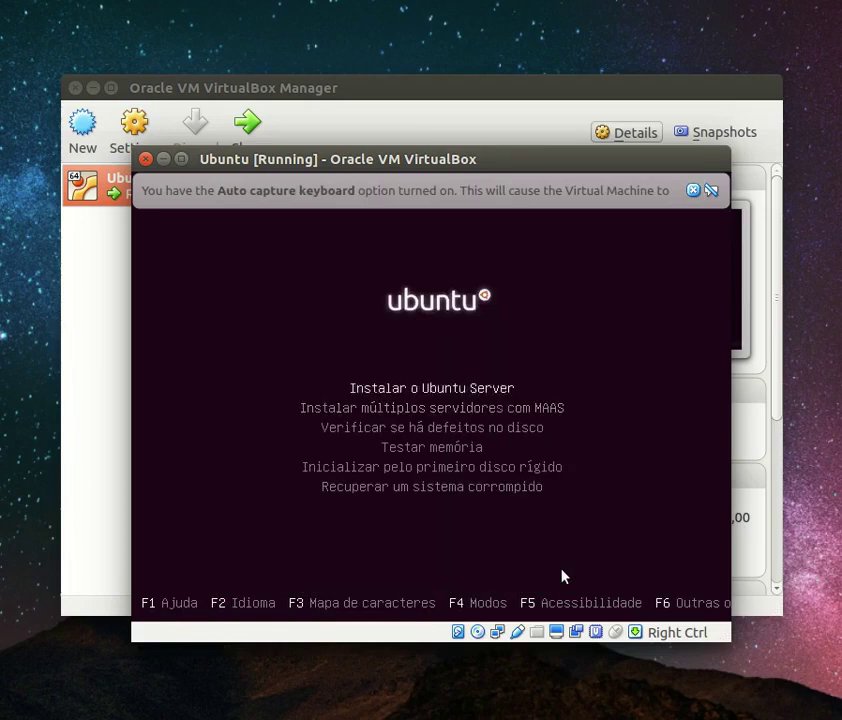
pyautogui.press('Return')
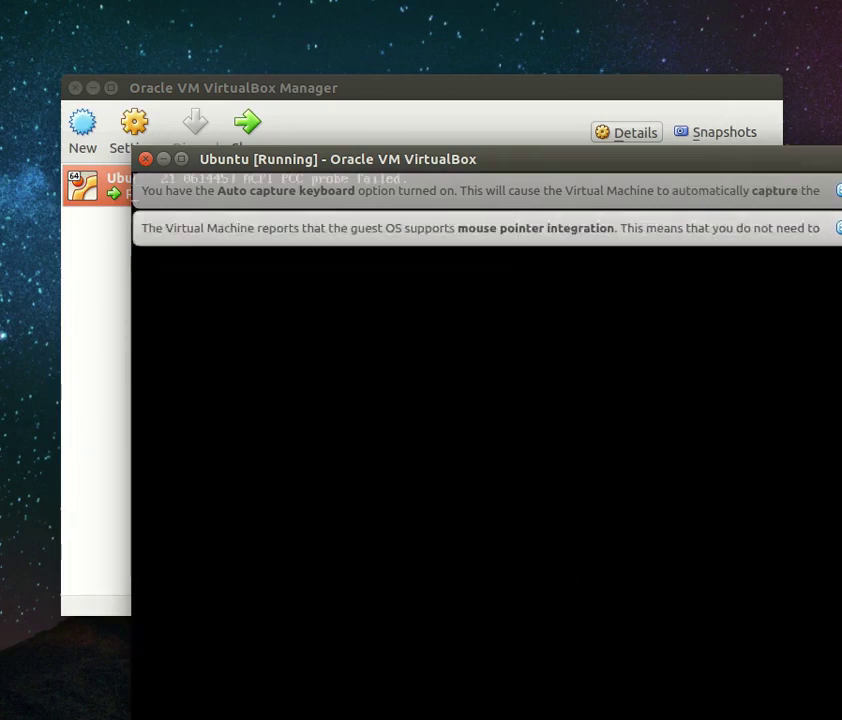
# Choose Portuguese (Brazil) as the installer language
pyautogui.moveTo(517, 168); pyautogui.dragTo(404, 86)
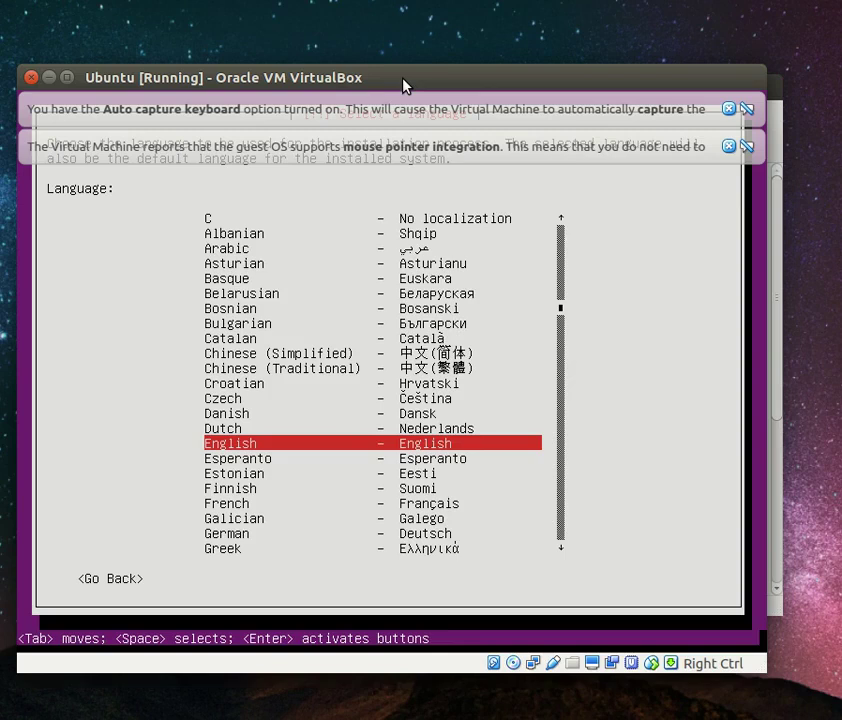
pyautogui.press('Up')
pyautogui.press('Down')
pyautogui.press('Down')
pyautogui.press('Down')
pyautogui.press('Down')
pyautogui.press('Down')
pyautogui.press('Down')
pyautogui.press('Down')
pyautogui.press('Down')
pyautogui.press('Down')
pyautogui.press('Down')
pyautogui.press('Down')
pyautogui.press('Down')
pyautogui.press('Down')
pyautogui.press('Down')
pyautogui.press('Down')
pyautogui.press('Down')
pyautogui.press('Down')
pyautogui.press('Down')
pyautogui.press('Down')
pyautogui.press('Down')
pyautogui.press('Down')
pyautogui.press('Down')
pyautogui.press('Down')
pyautogui.press('Down')
pyautogui.press('Down')
pyautogui.press('Down')
pyautogui.press('Down')
pyautogui.press('Down')
pyautogui.press('Down')
pyautogui.press('Down')
pyautogui.press('Down')
pyautogui.press('Down')
pyautogui.press('Down')
pyautogui.press('Down')
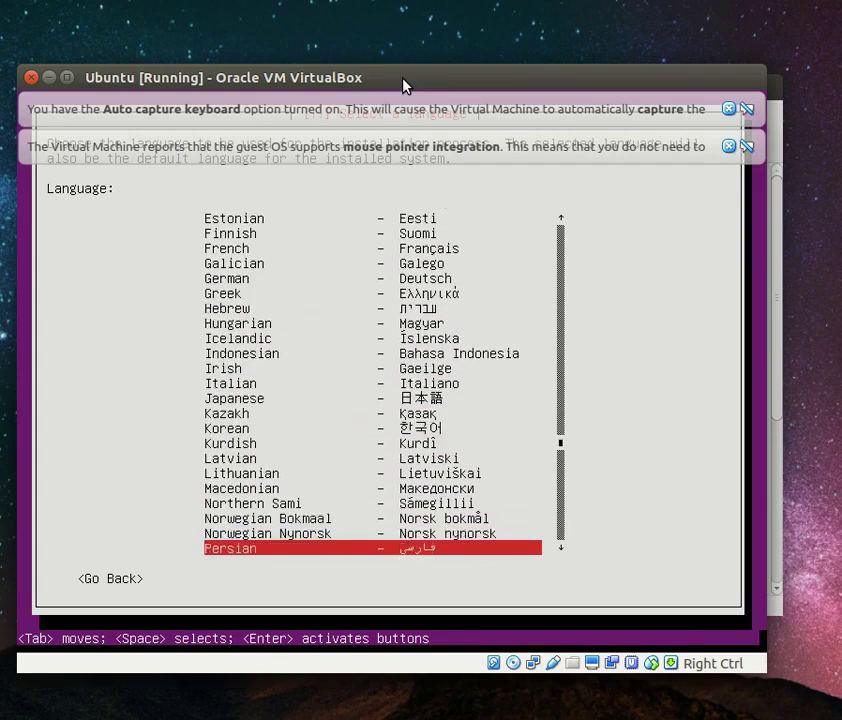
pyautogui.press('Up')
pyautogui.press('Up')
pyautogui.press('Up')
pyautogui.press('Up')
pyautogui.press('Up')
pyautogui.press('Up')
pyautogui.press('Up')
pyautogui.press('Up')
pyautogui.press('Up')
pyautogui.press('Up')
pyautogui.press('Up')
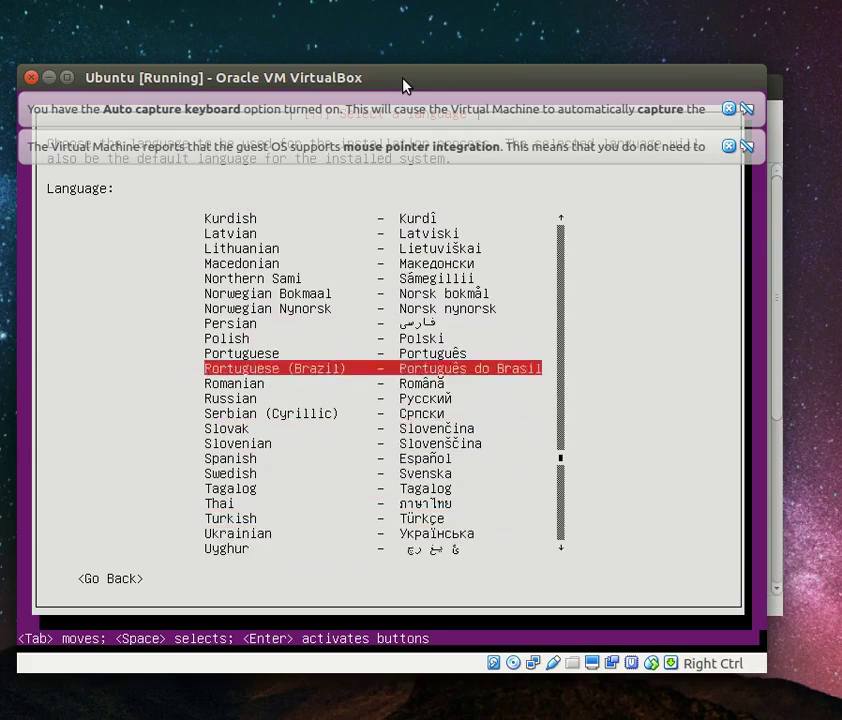
pyautogui.press('Return')
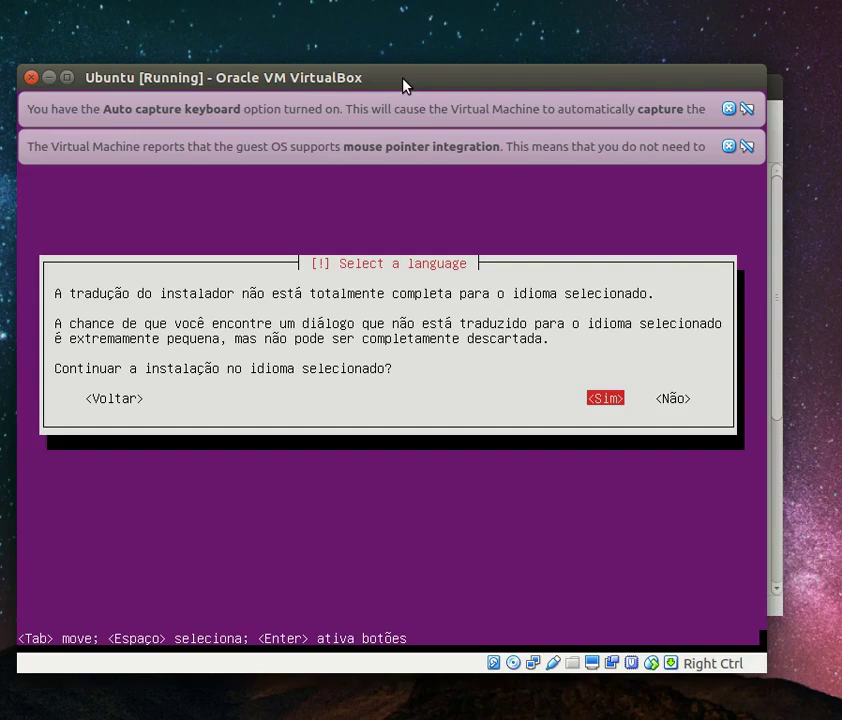
# Continue past the translation warning and accept Brasil as the location
pyautogui.press('Left')
pyautogui.press('Right')
pyautogui.press('Return')
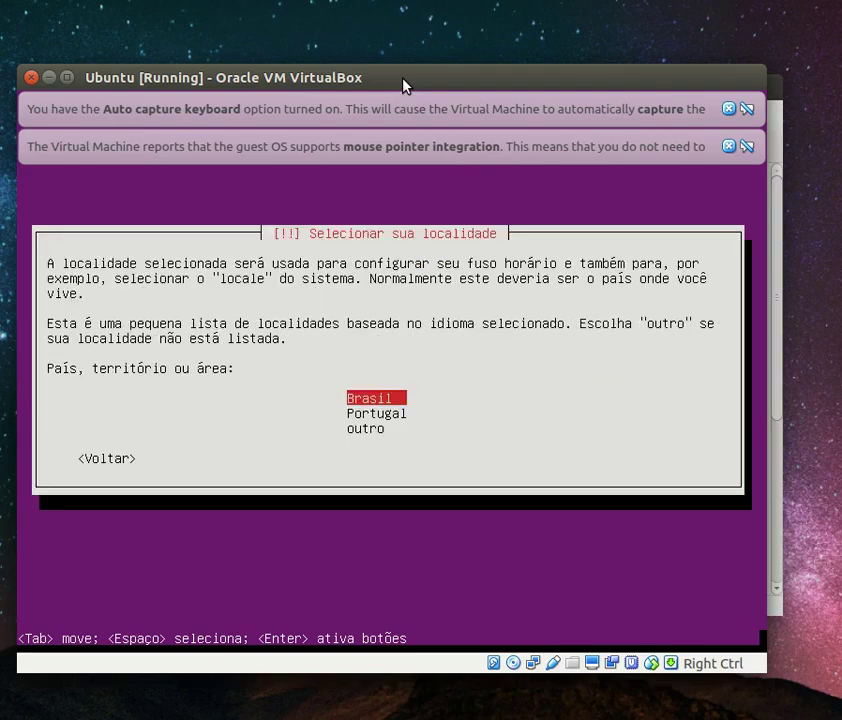
pyautogui.press('Return')
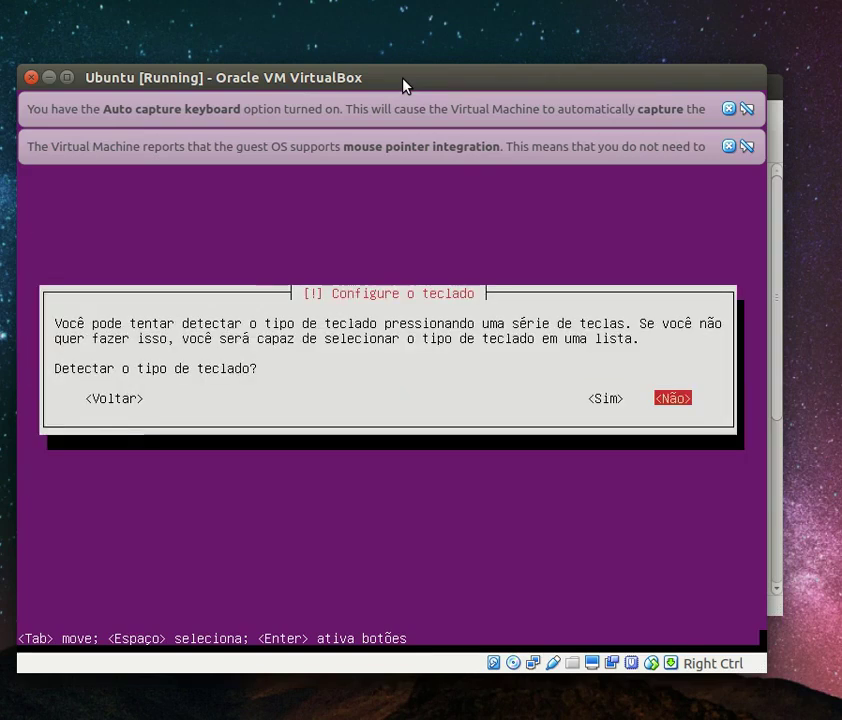
# Run keyboard detection, answering the key prompts, then go back to redo it
pyautogui.press('Left')
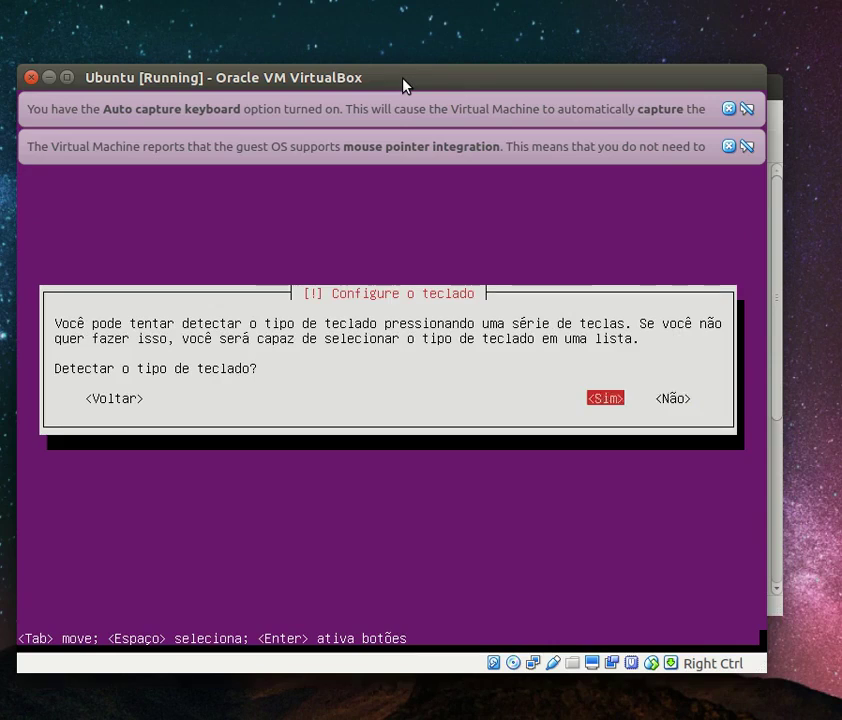
pyautogui.press('Return')
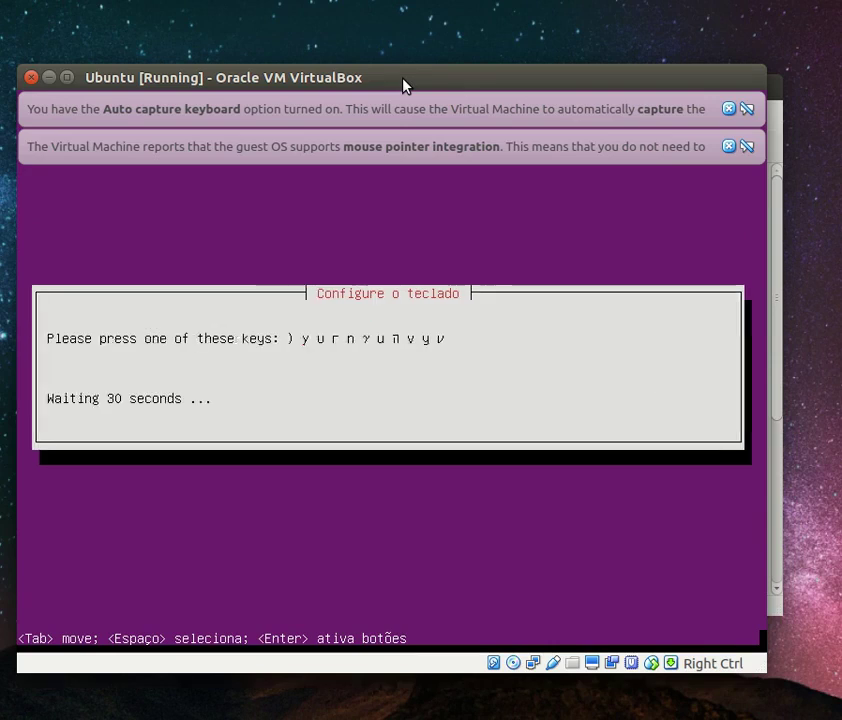
pyautogui.press('shift')
pyautogui.hotkey('shift', '0')
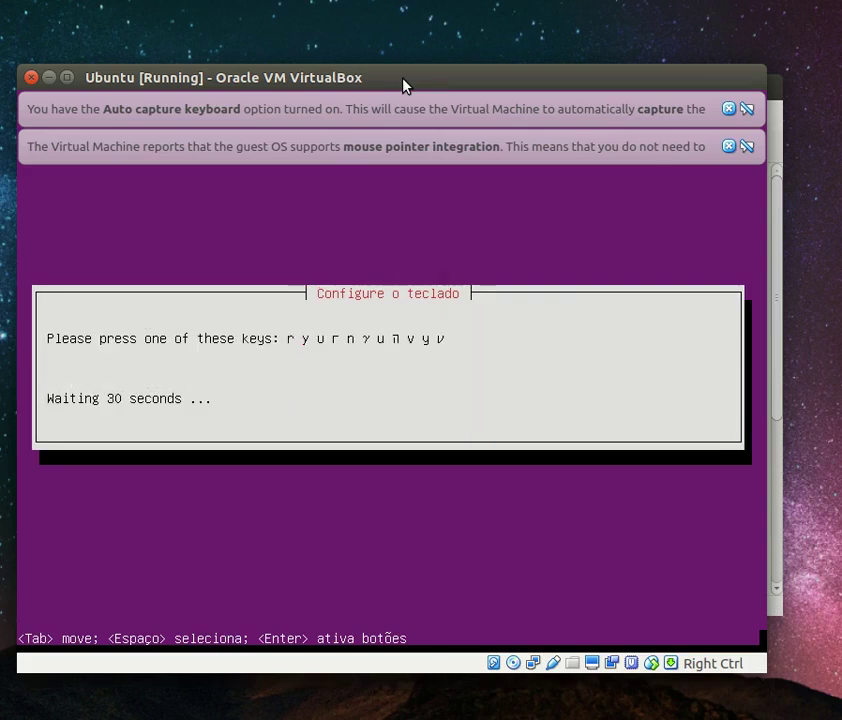
pyautogui.press('r')
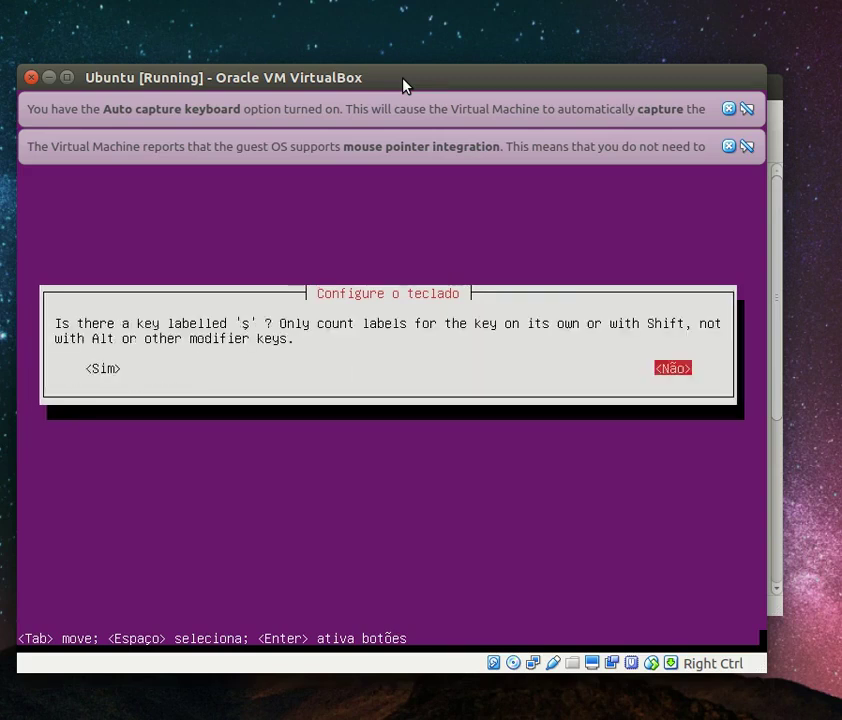
pyautogui.press('Return')
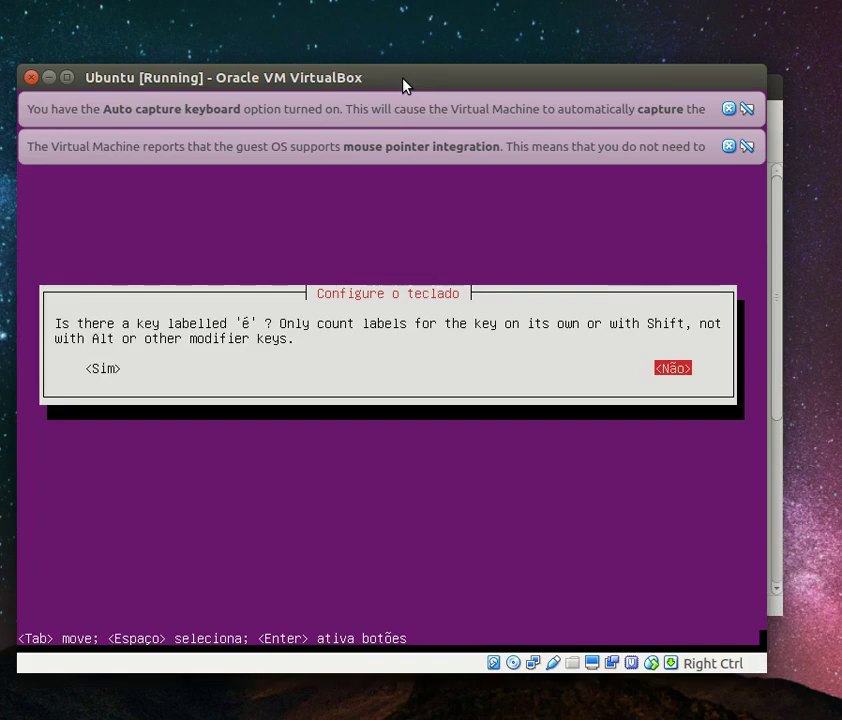
pyautogui.press('Tab')
pyautogui.press('Return')
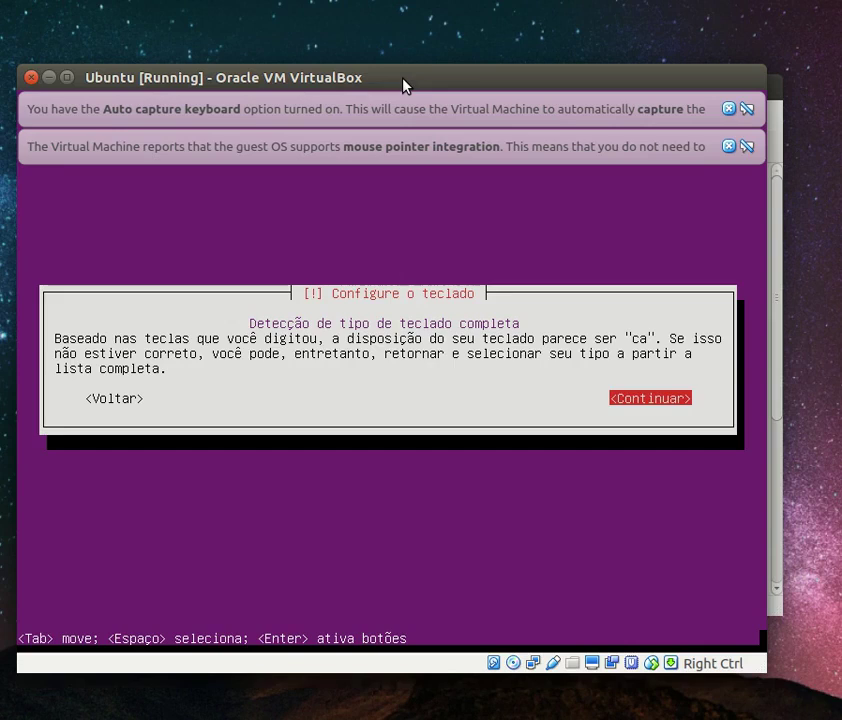
pyautogui.press('Tab')
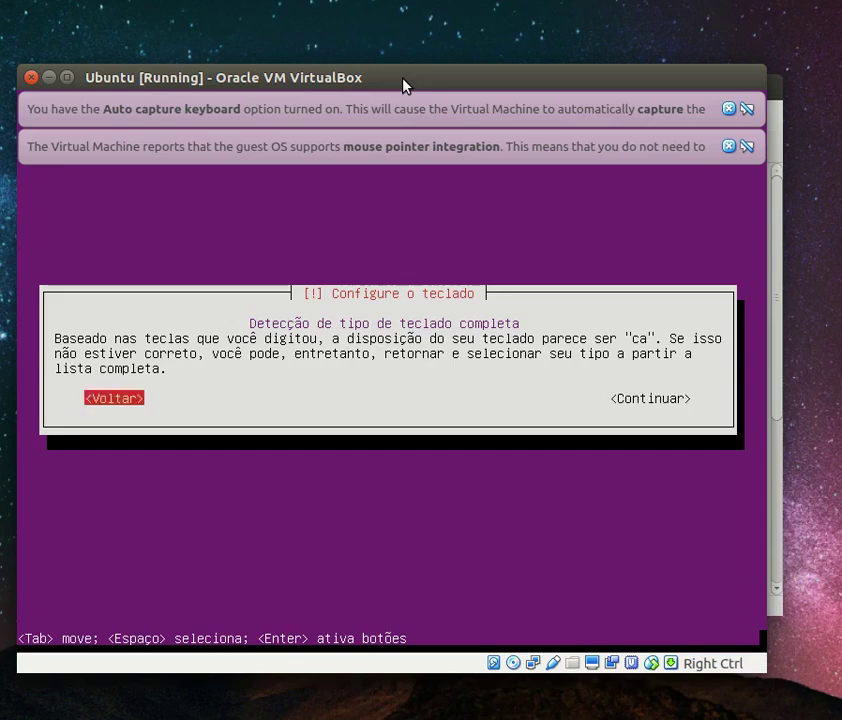
pyautogui.press('Return')
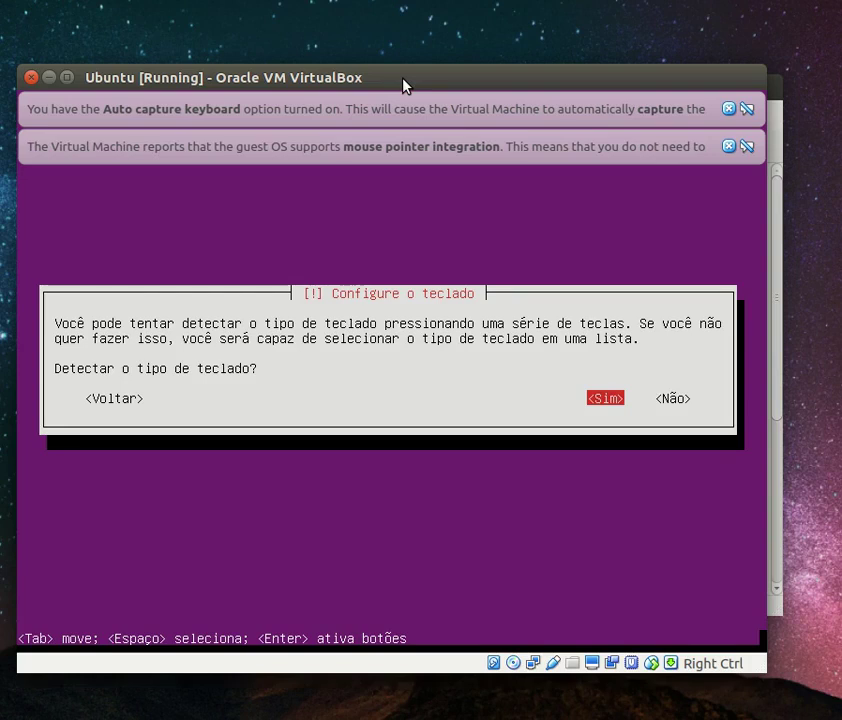
# Redo keyboard detection, answering no to é and yes to ç, and accept layout br
pyautogui.press('Return')
pyautogui.hotkey('shift', '0')
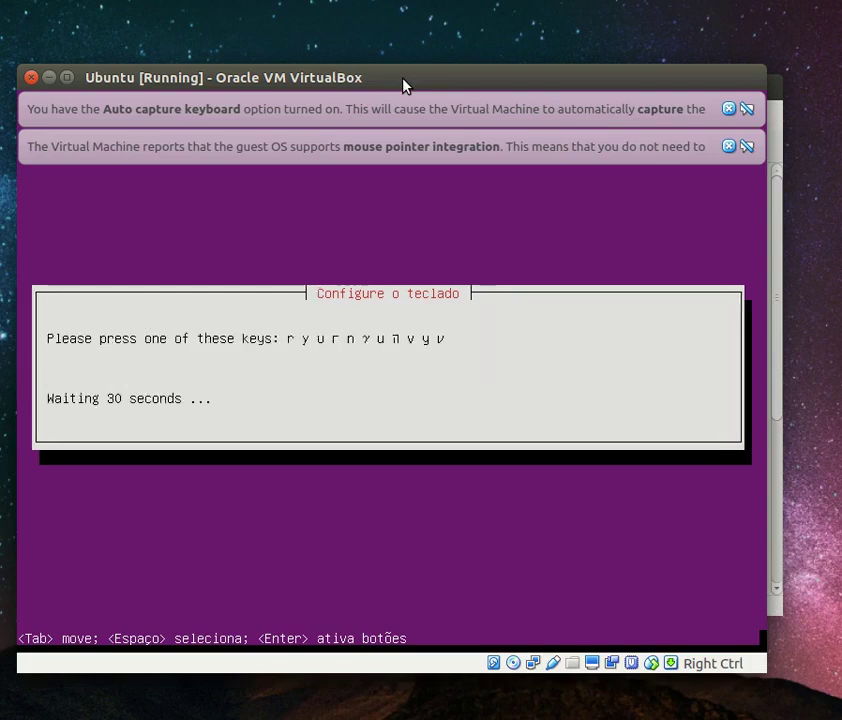
pyautogui.press('r')
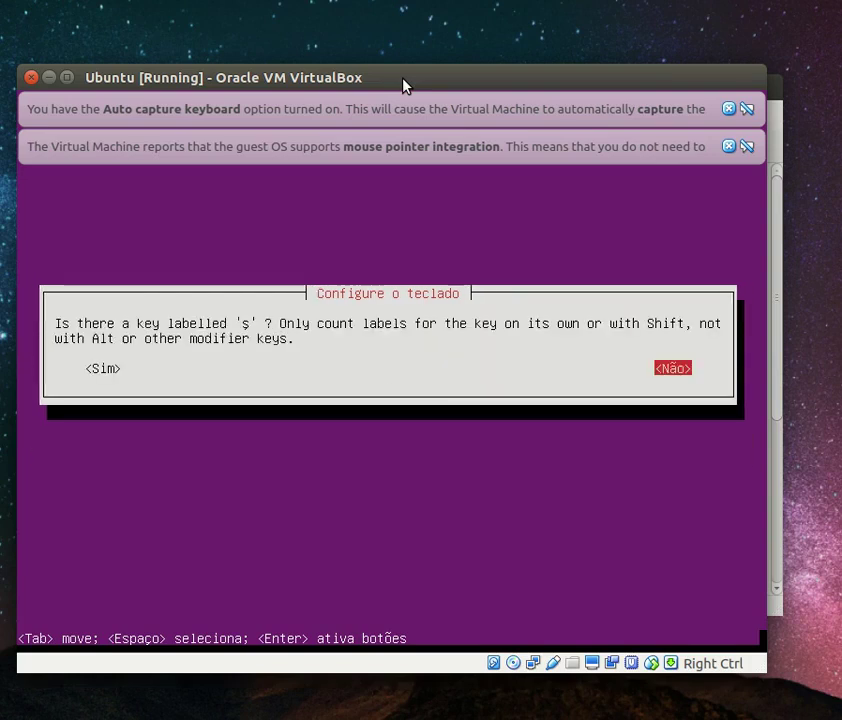
pyautogui.press('Return')
pyautogui.press('Tab')
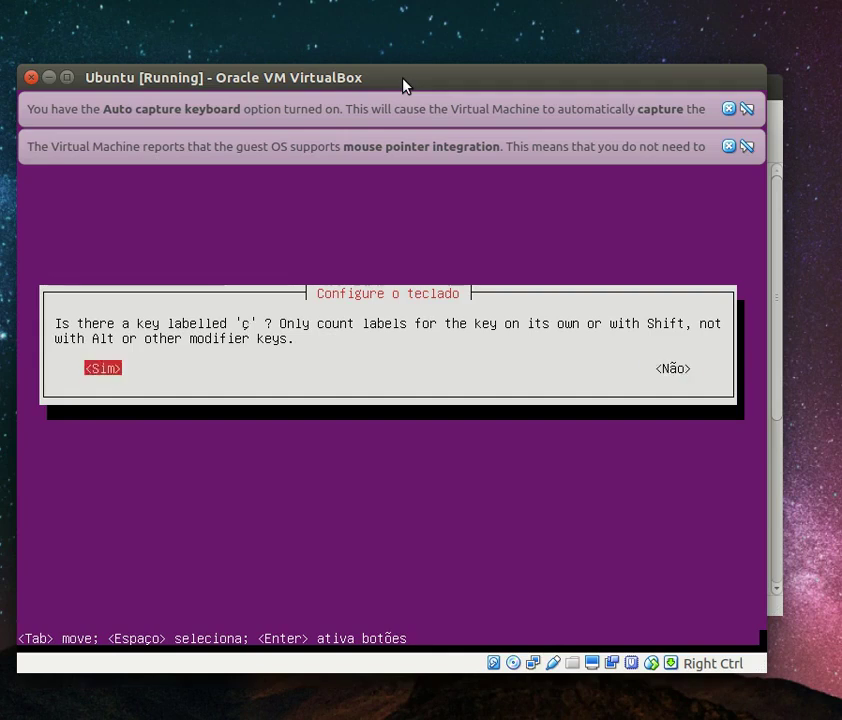
pyautogui.press('Return')
pyautogui.press('Tab')
pyautogui.press('Tab')
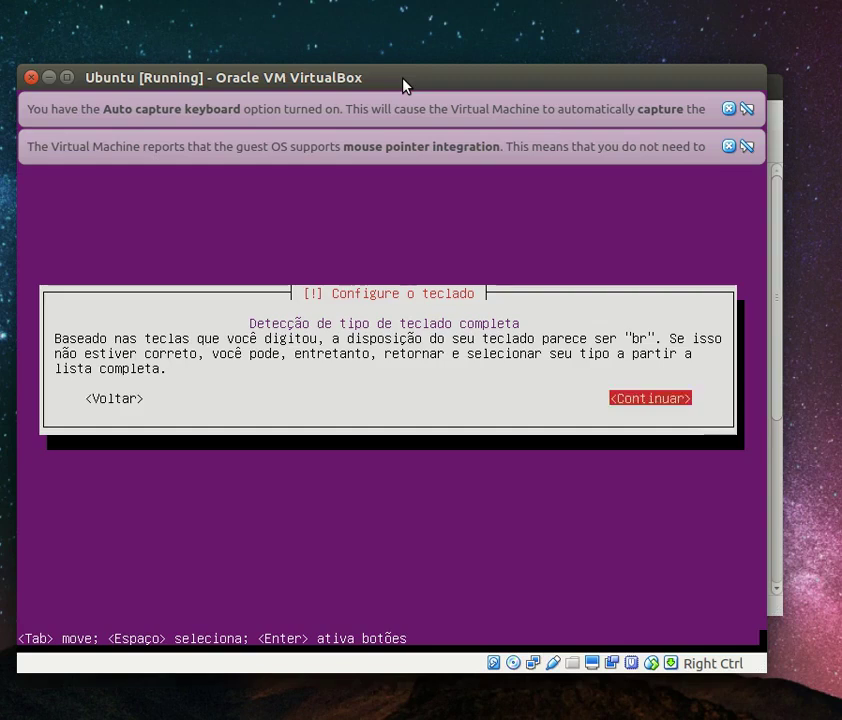
pyautogui.press('Return')
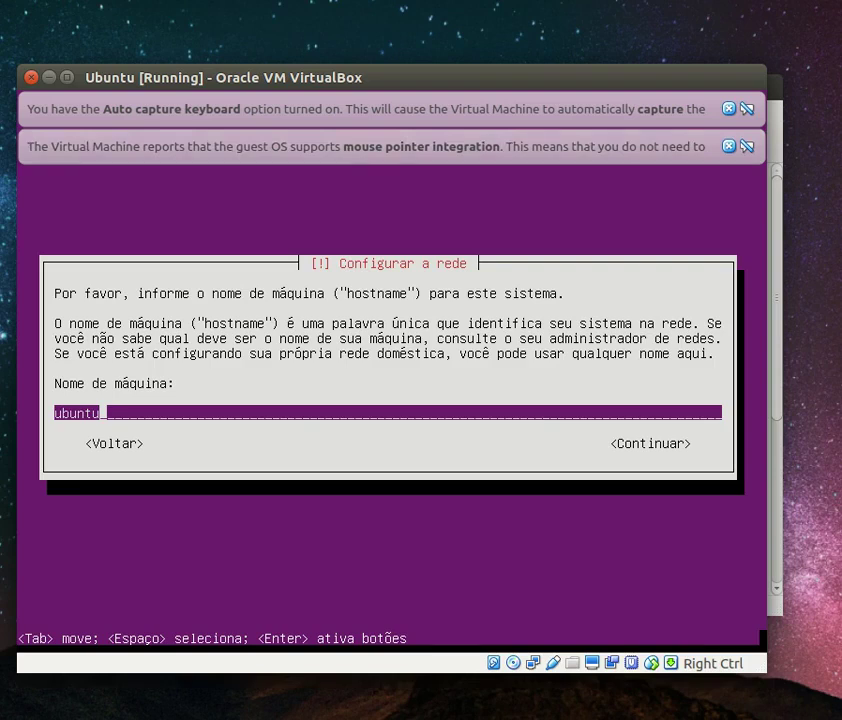
# Keep hostname ubuntu, enter the user's full name and accept the suggested username
pyautogui.press('Return')
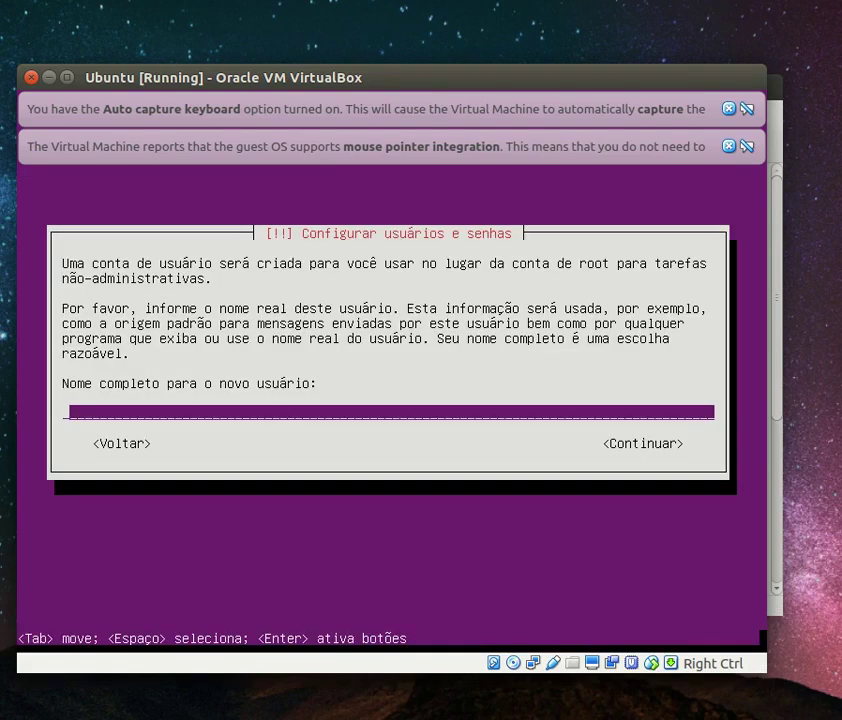
pyautogui.write('ubuntu')
pyautogui.press('Return')
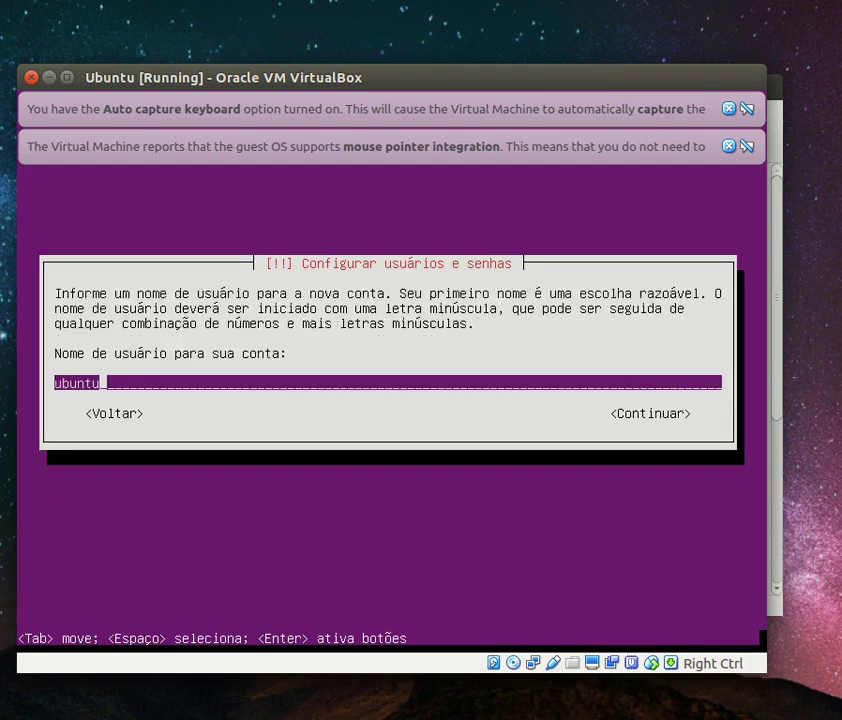
pyautogui.press('Return')
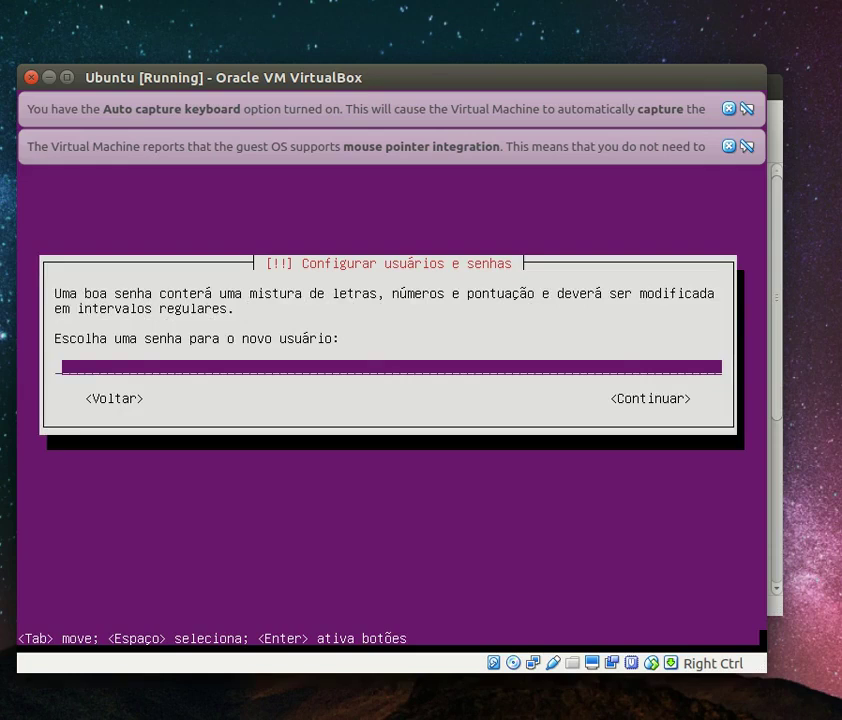
# Set and confirm the account password, accept it as weak, and decline home encryption
pyautogui.write('ubuntu')
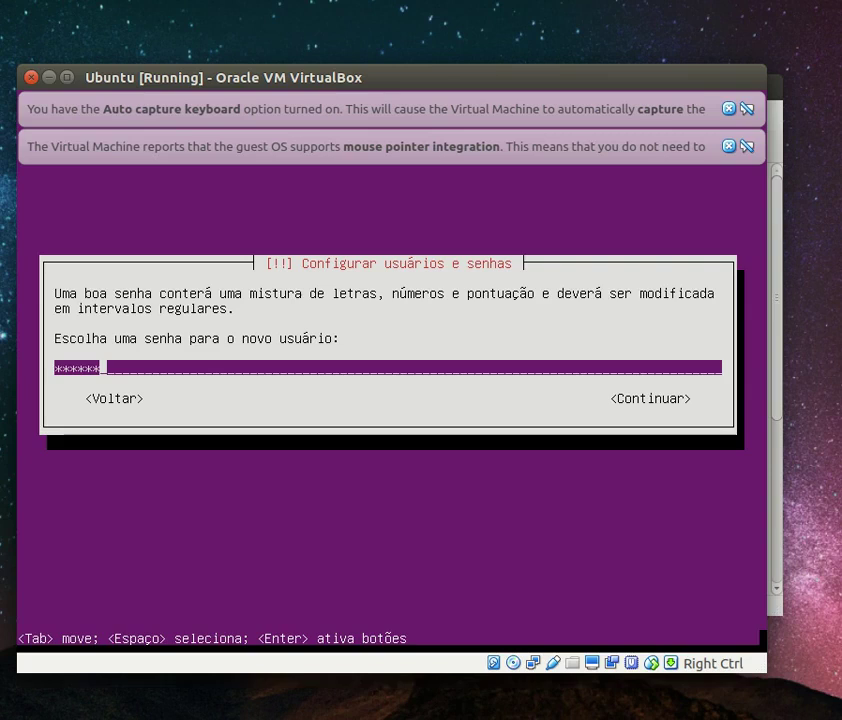
pyautogui.press('Return')
pyautogui.write('ubuntu')
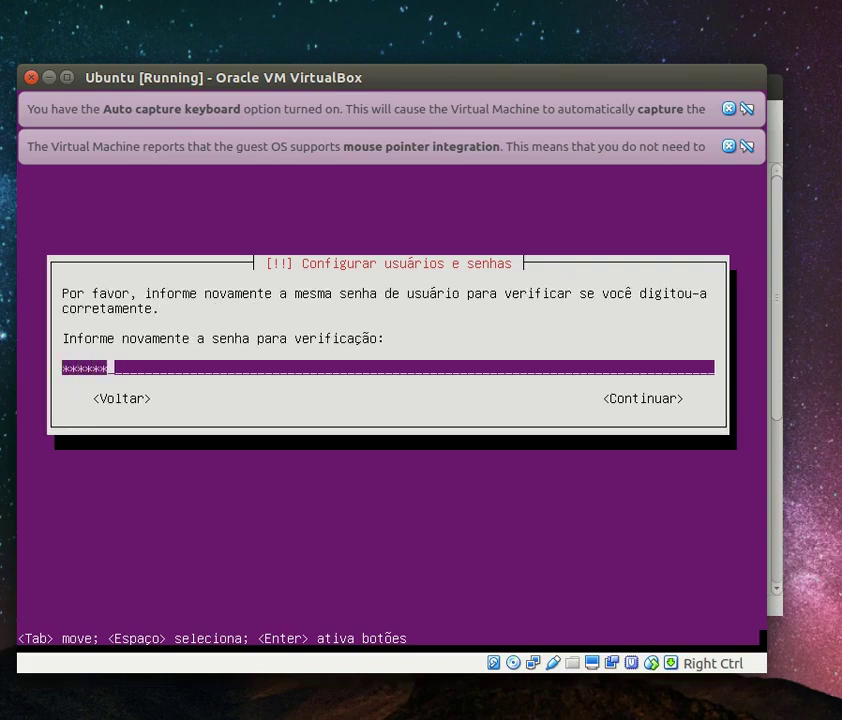
pyautogui.press('Return')
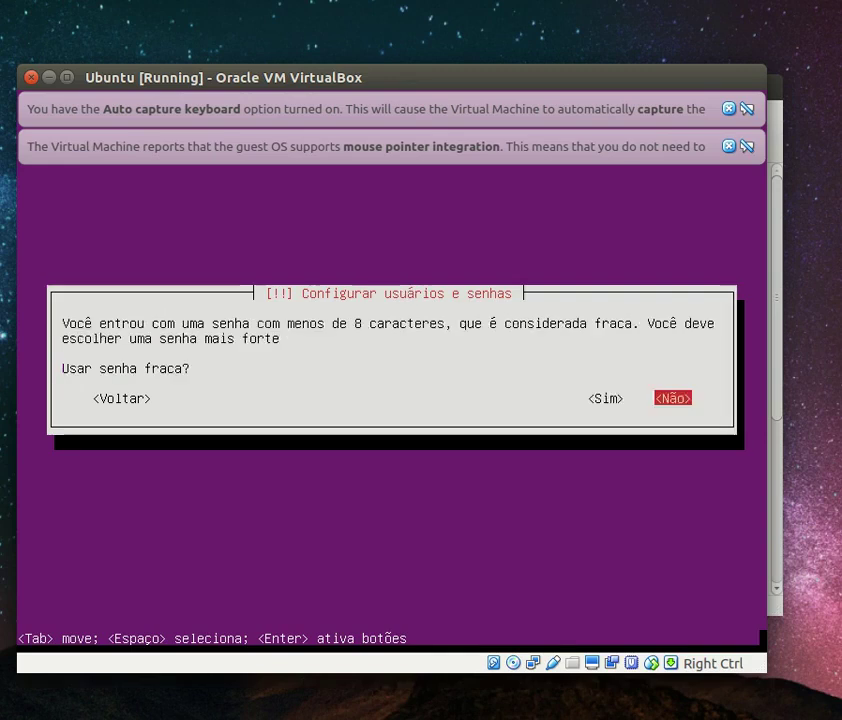
pyautogui.press('Left')
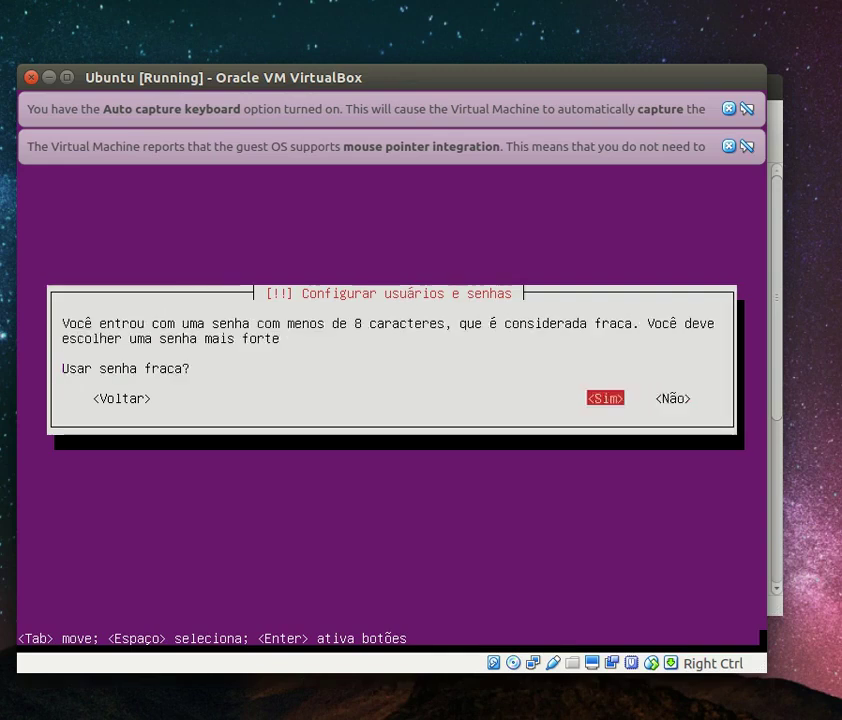
pyautogui.press('Return')
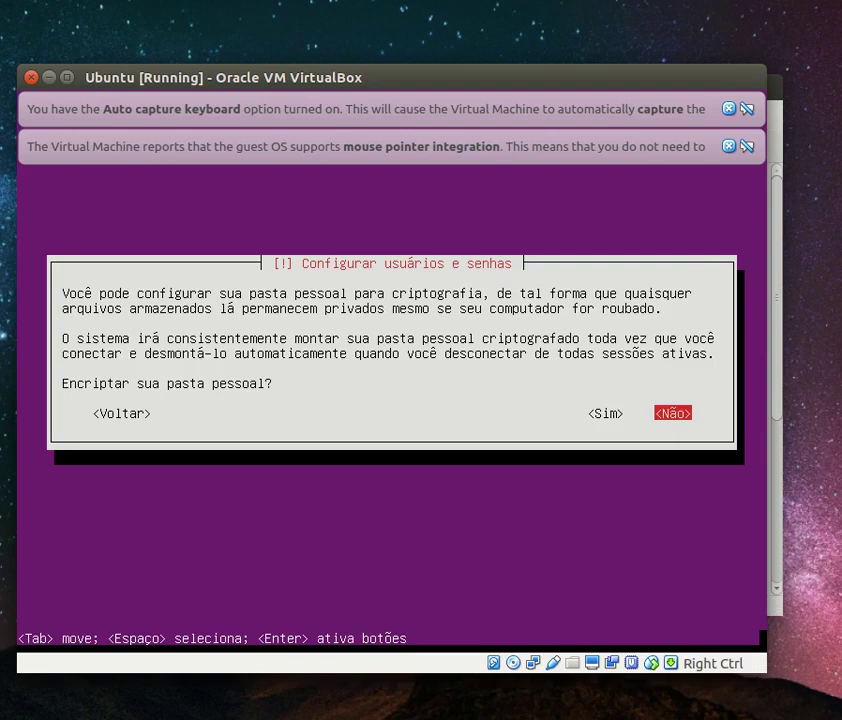
pyautogui.press('Return')
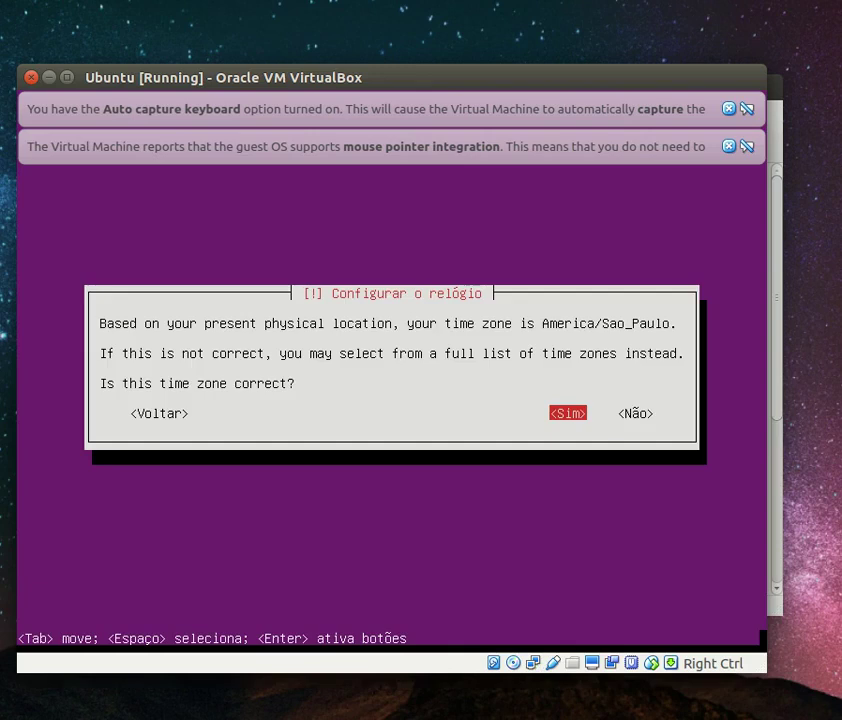
# Accept America/Sao_Paulo as the time zone
pyautogui.press('Tab')
pyautogui.hotkey('shift', 'Tab')
pyautogui.press('Return')
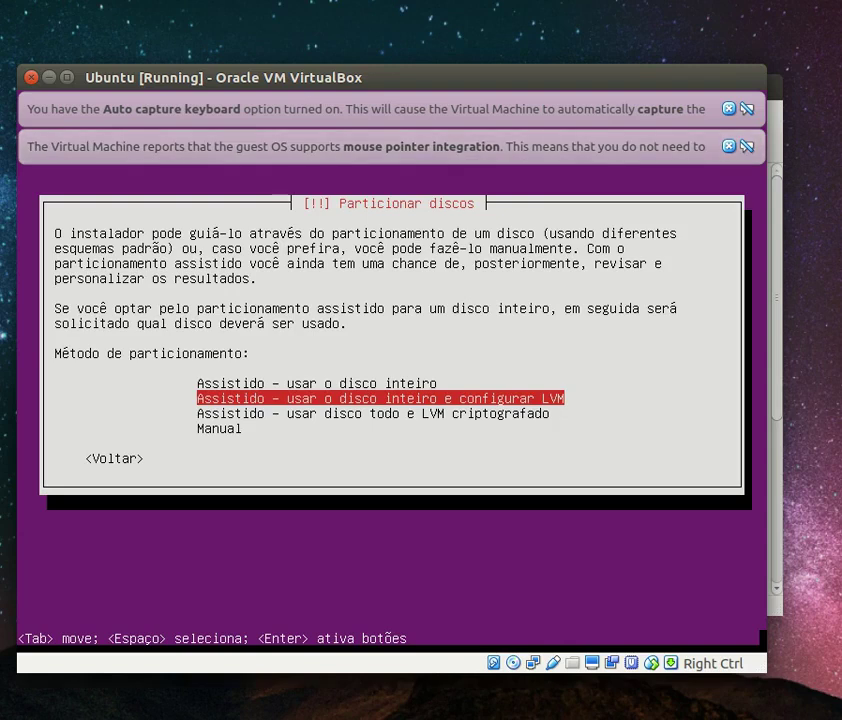
# Use guided LVM on the whole 8.6 GB disk with 8.3 GB, confirming both disk writes
pyautogui.press('Return')
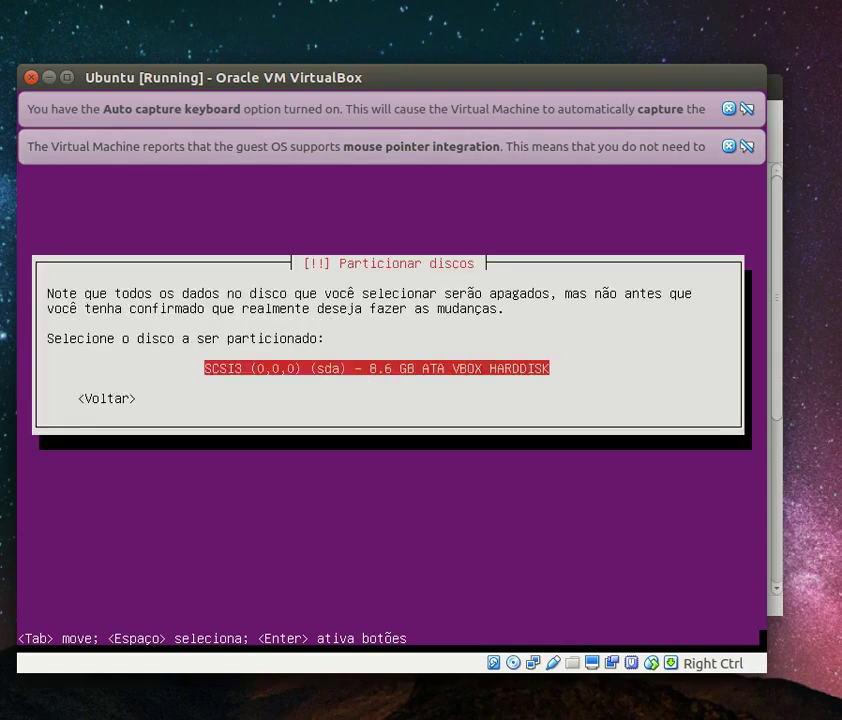
pyautogui.press('Return')
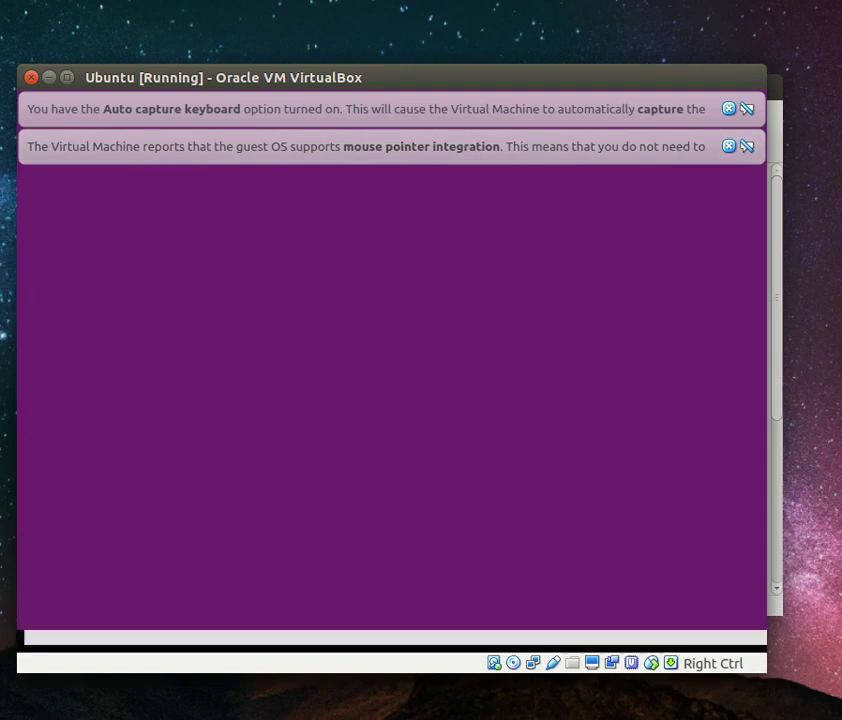
pyautogui.press('Tab')
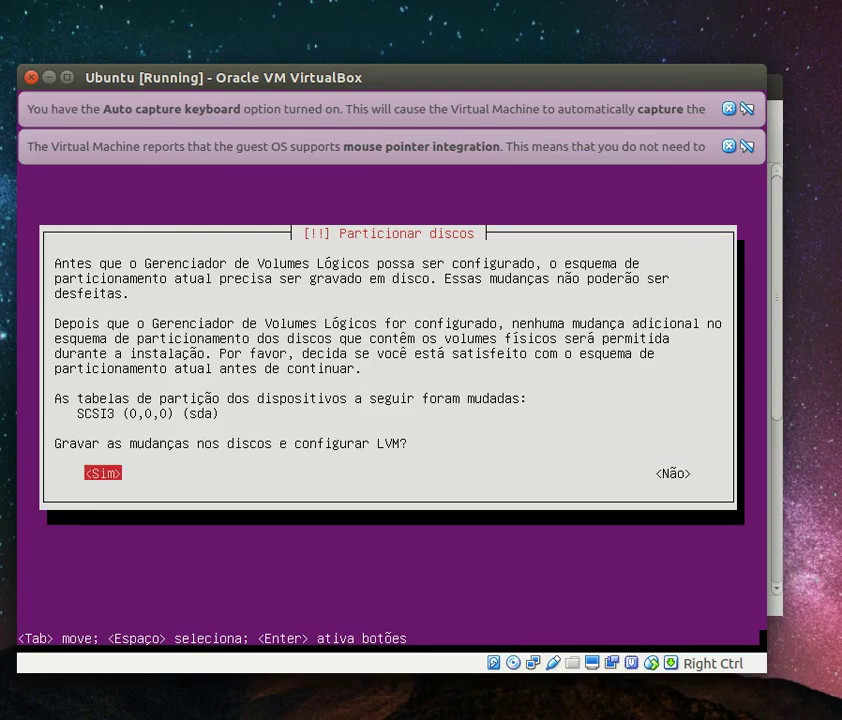
pyautogui.press('Return')
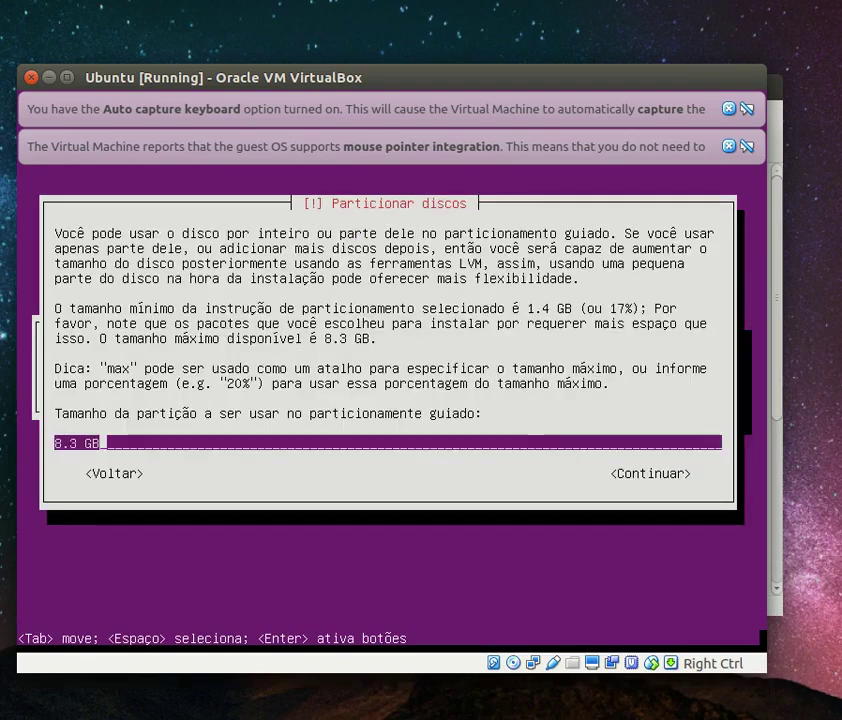
pyautogui.press('Return')
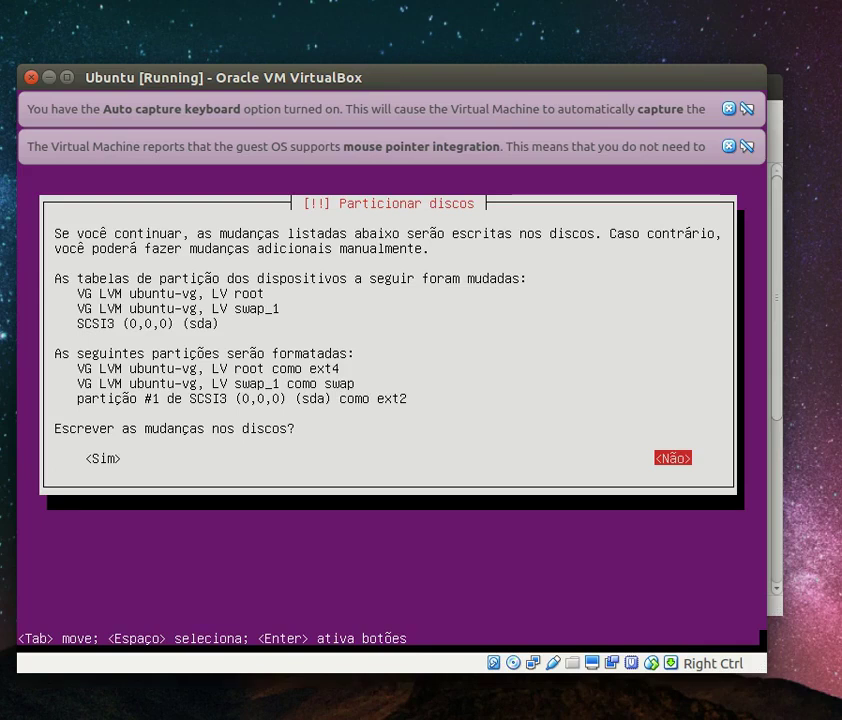
pyautogui.press('Tab')
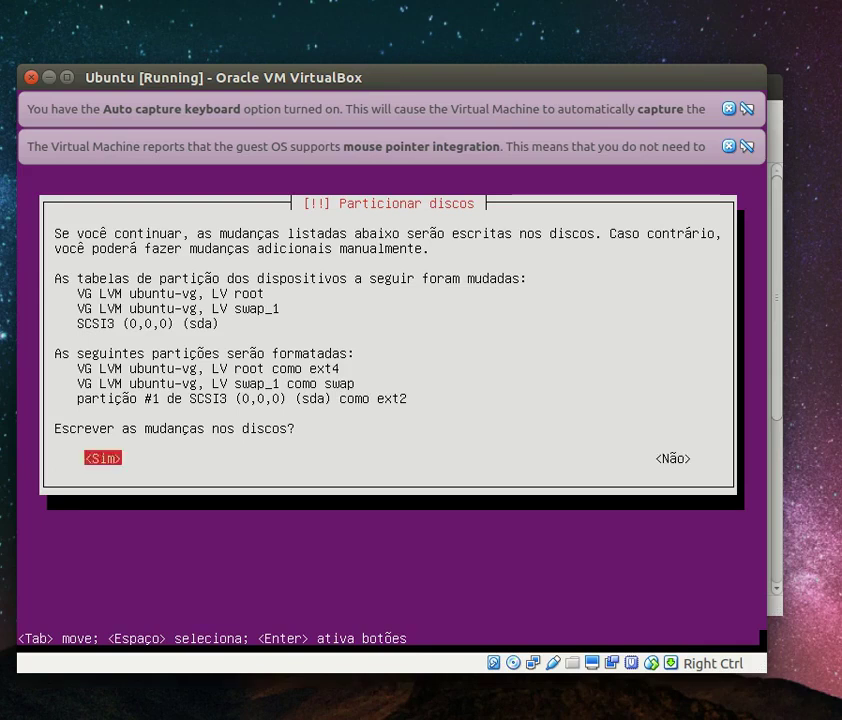
pyautogui.press('Return')
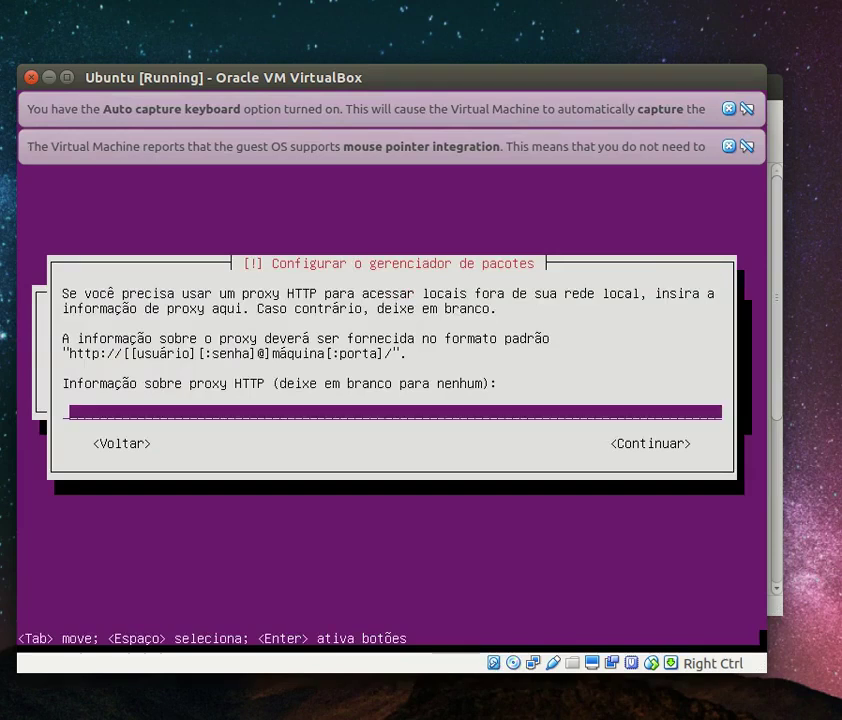
# Continue the installer with the HTTP proxy field left empty
pyautogui.press('Return')
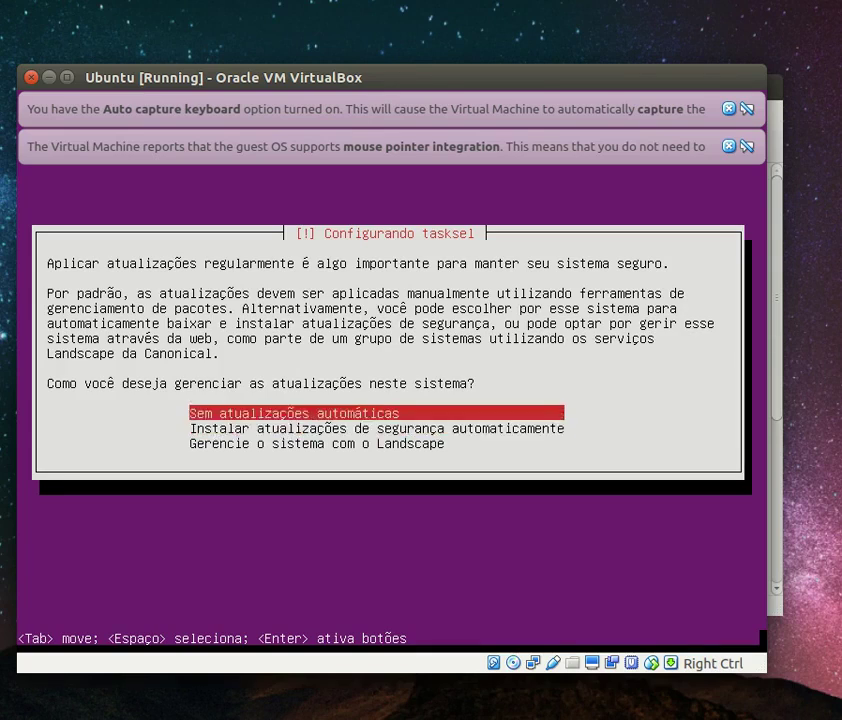
# Choose 'Sem atualizações automáticas', check only OpenSSH server, and start the software installation
pyautogui.press('Return')
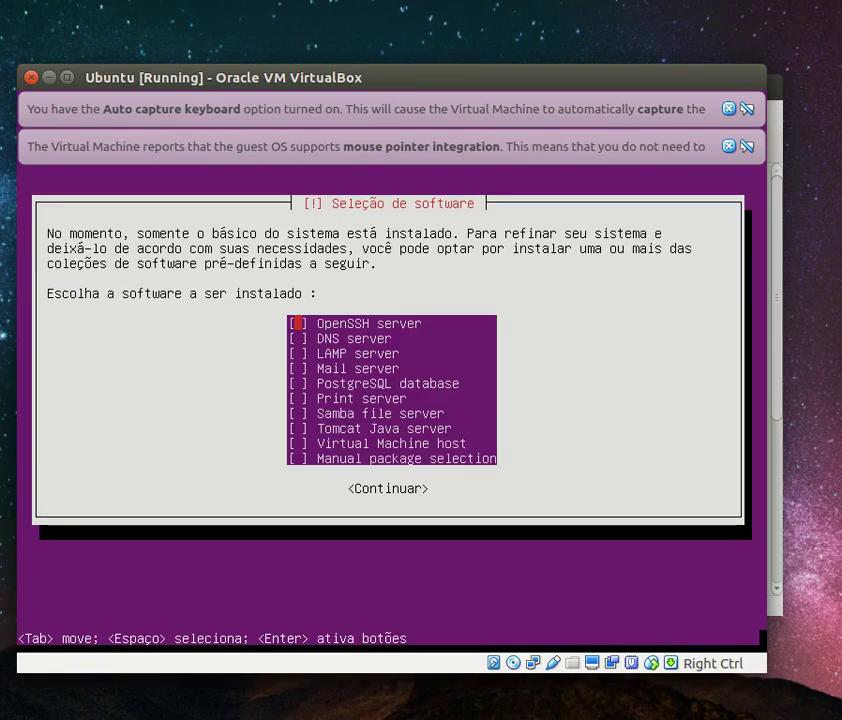
pyautogui.press('Down')
pyautogui.press('Up')
pyautogui.press('Down')
pyautogui.press('Up')
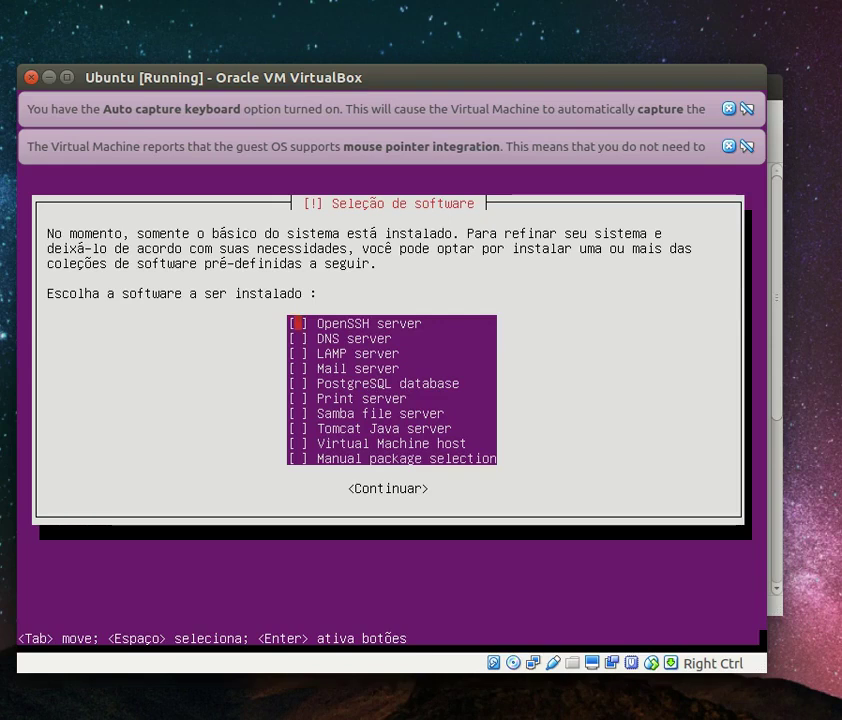
pyautogui.press('space')
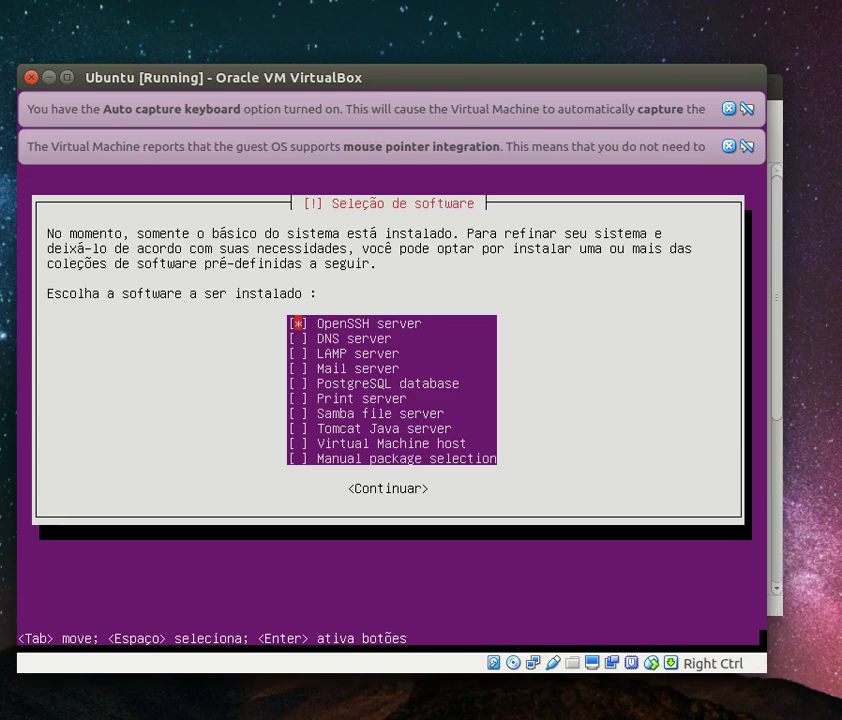
pyautogui.press('Down')
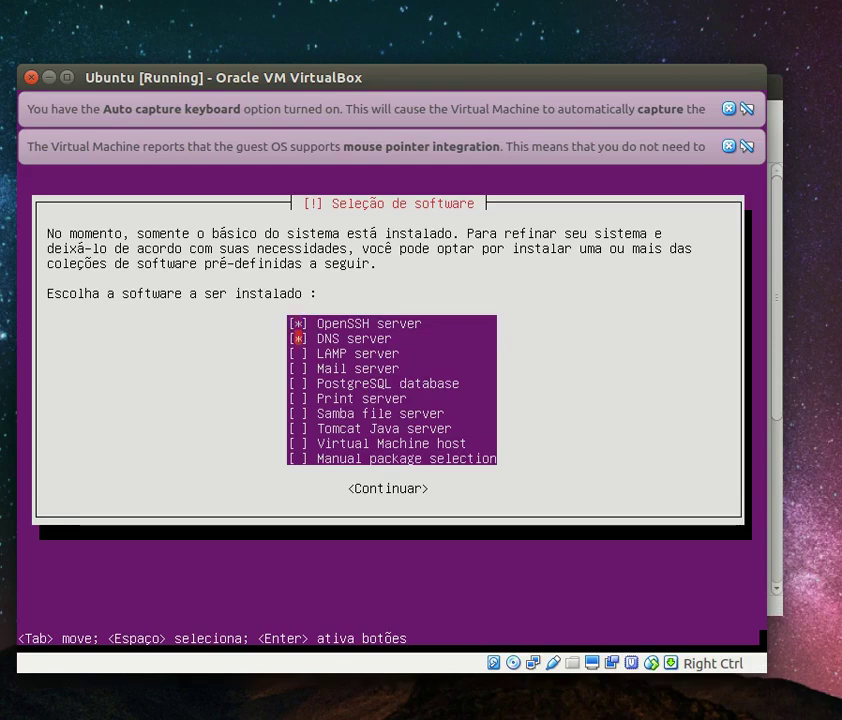
pyautogui.press('Up')
pyautogui.press('Return')
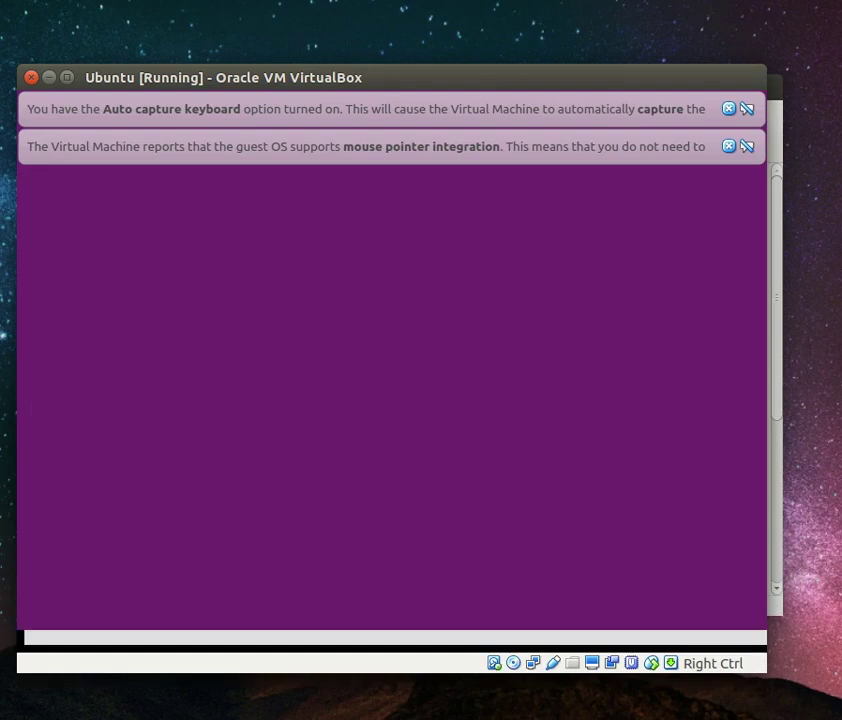
# Dismiss both notices, install GRUB to the master boot record, and finish installing so the VM reboots
pyautogui.click(729, 109)
pyautogui.click(729, 109)
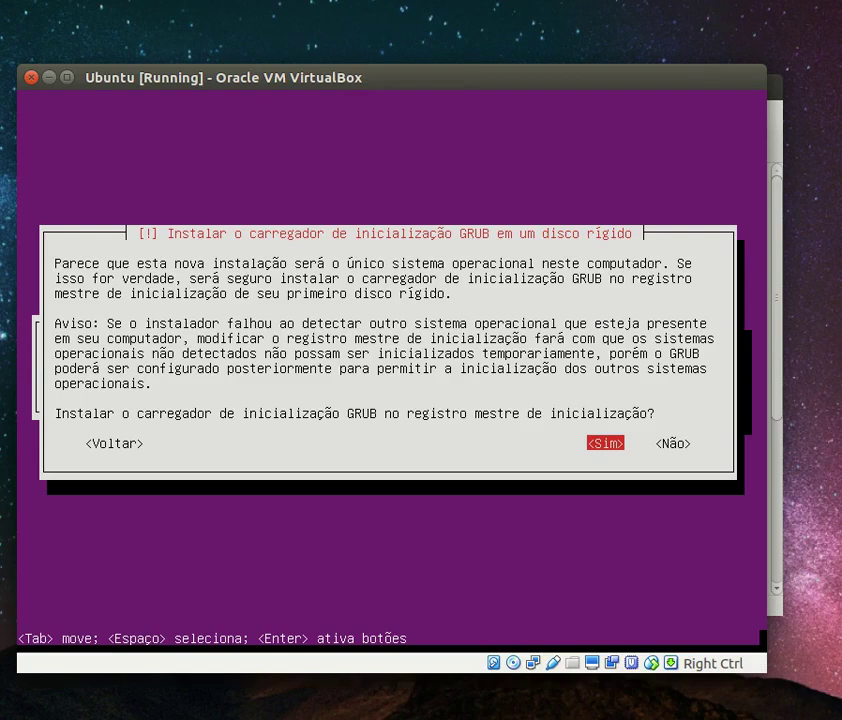
pyautogui.press('Return')
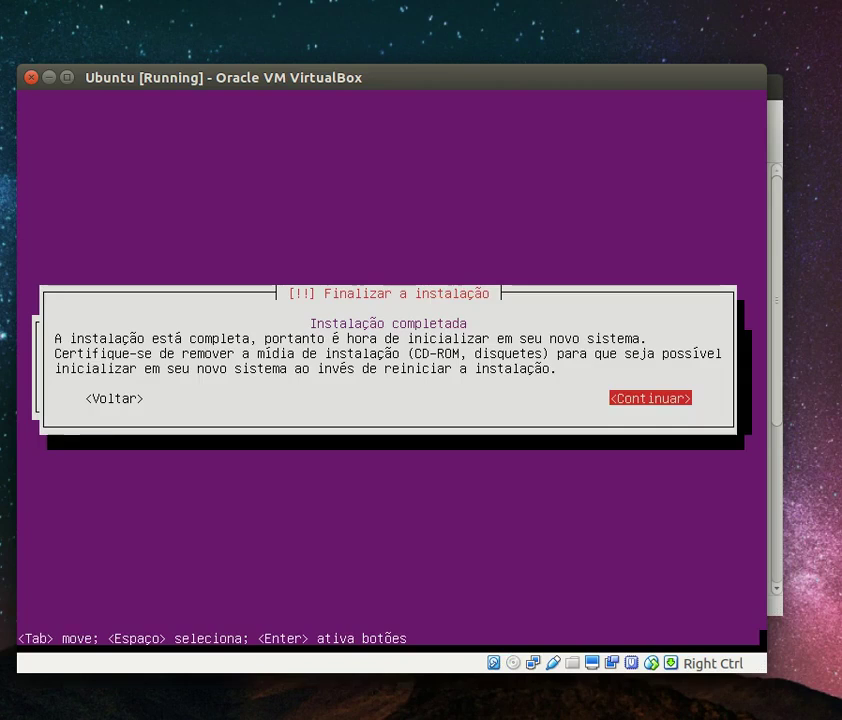
pyautogui.press('Return')
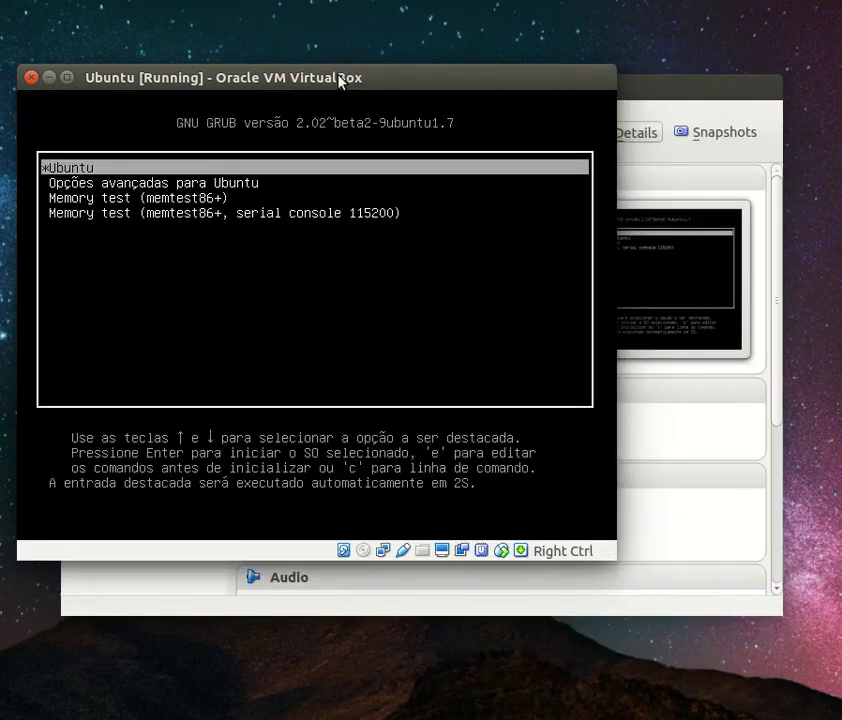
pyautogui.moveTo(340, 80); pyautogui.dragTo(490, 133)
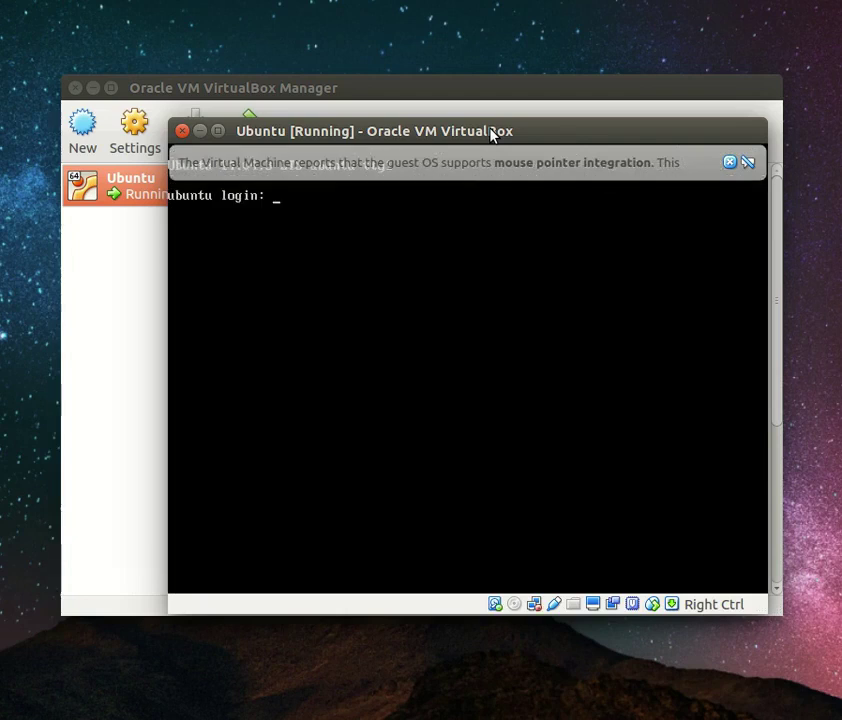
# Log in as user 'ubuntu' with the account password and clear the terminal screen
pyautogui.click(728, 163)
pyautogui.write('ubuntu')
pyautogui.press('Return')
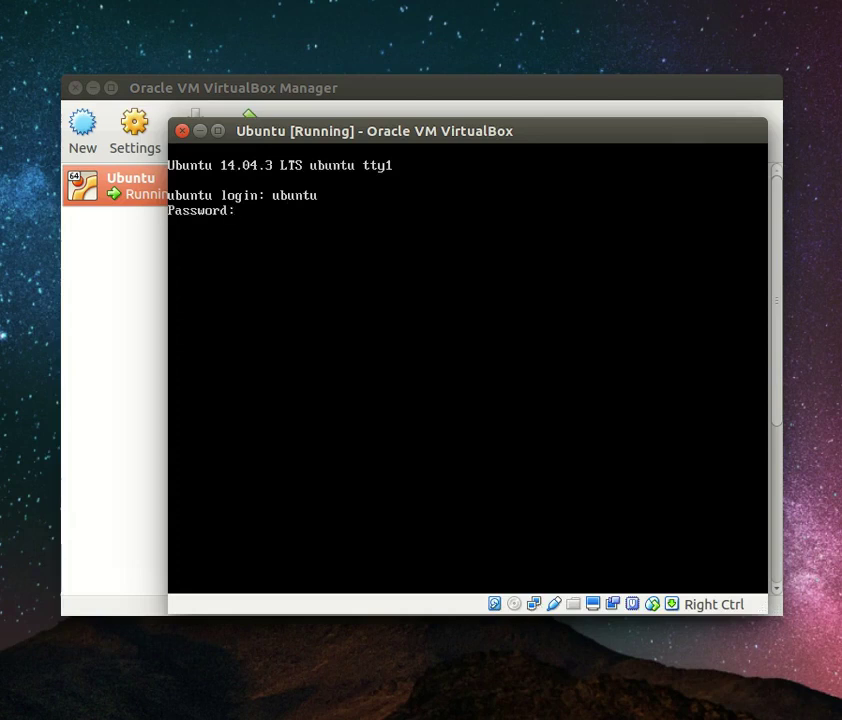
pyautogui.press('Return')
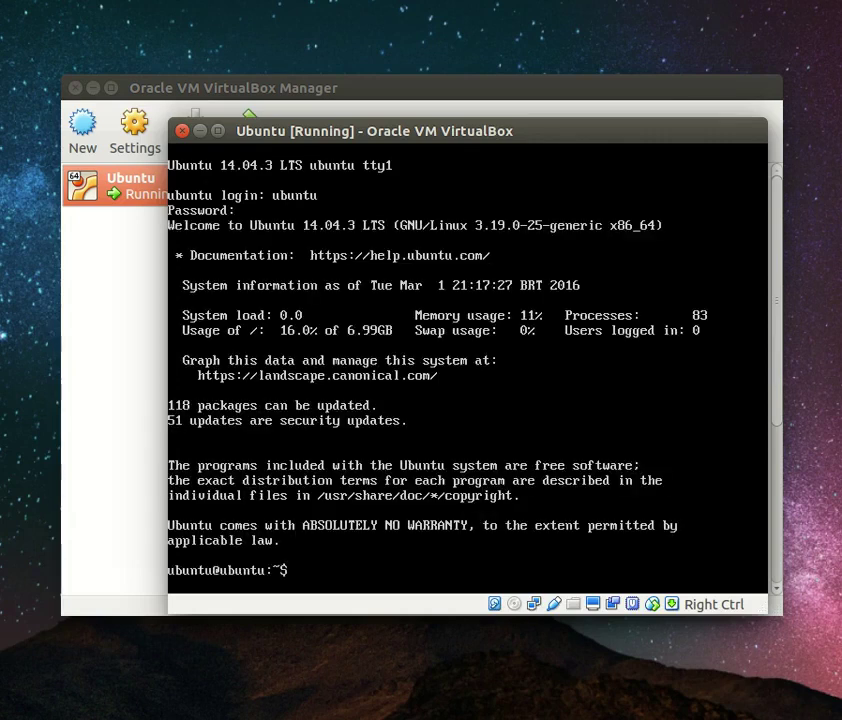
pyautogui.hotkey('ctrl', 'l')
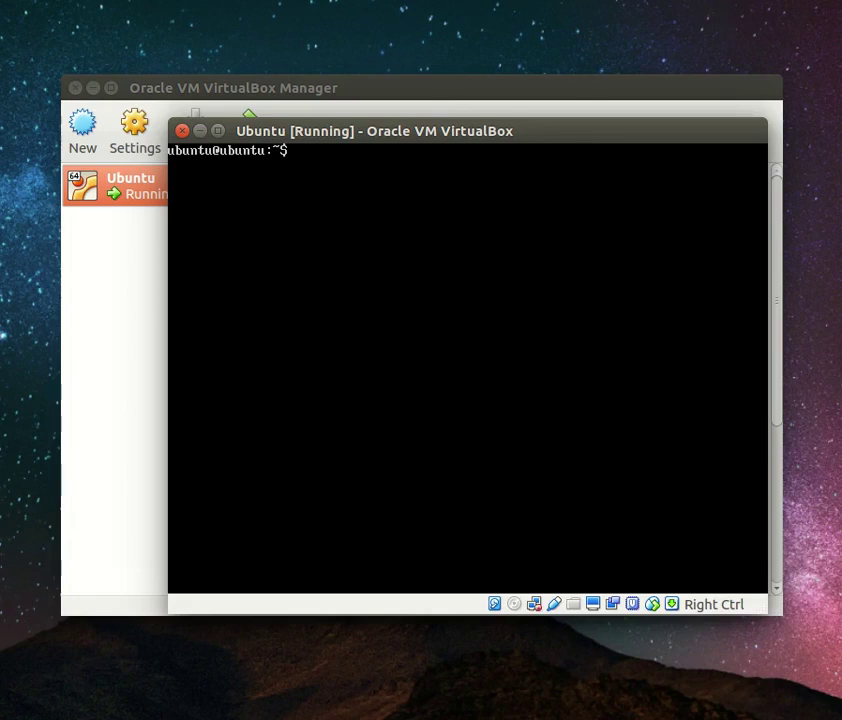
# Close the Ubuntu VM, choosing 'Save the machine state' in the Close Virtual Machine dialog
pyautogui.click(183, 131)
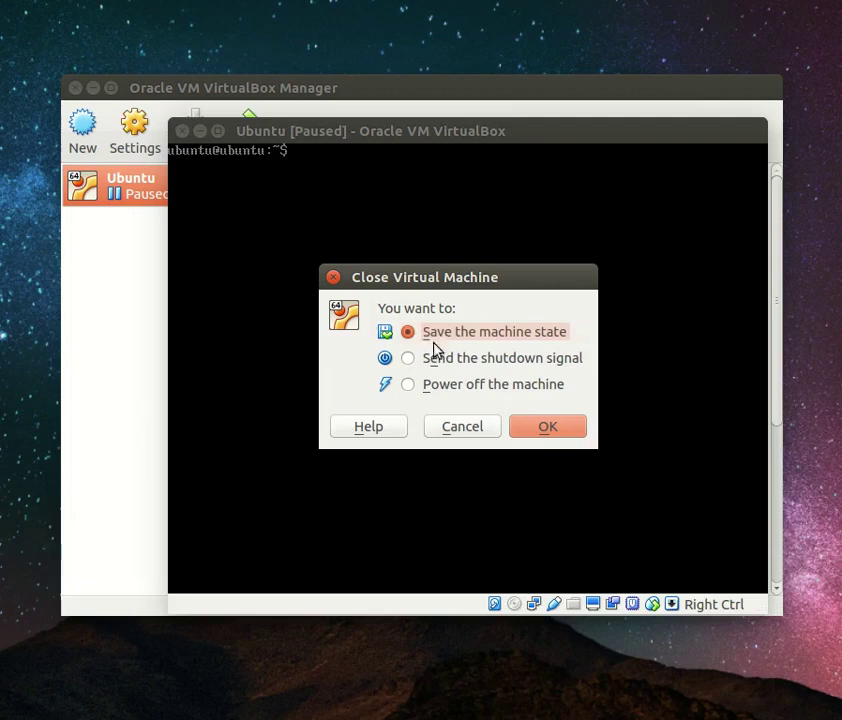
pyautogui.click(454, 367)
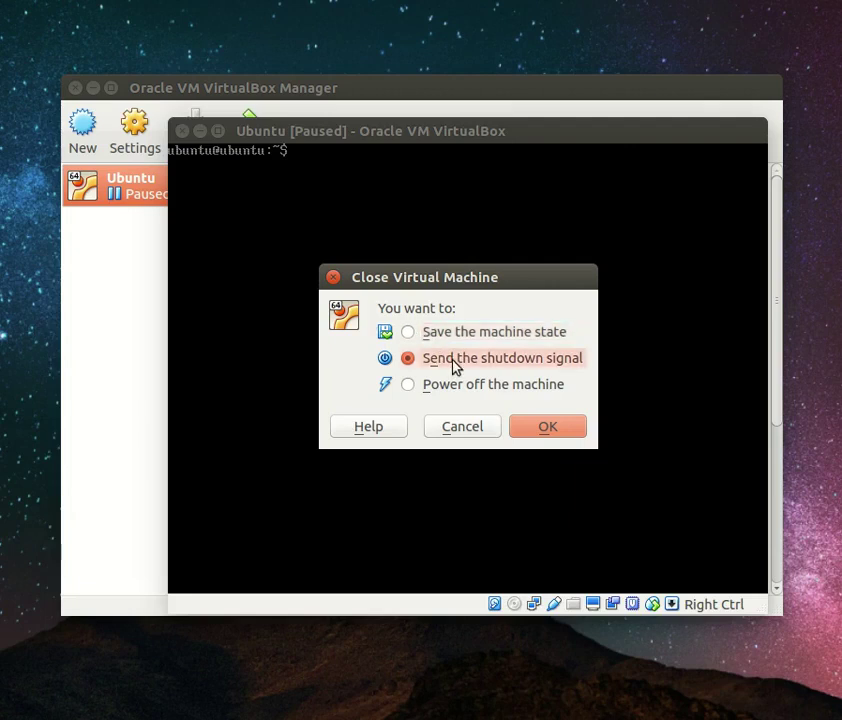
pyautogui.click(438, 338)
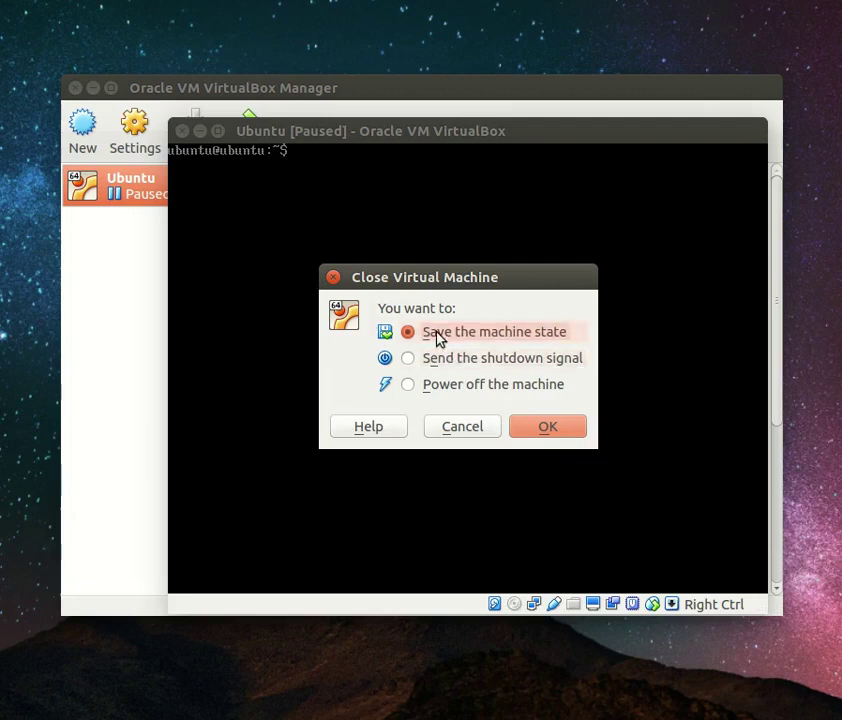
pyautogui.click(549, 426)
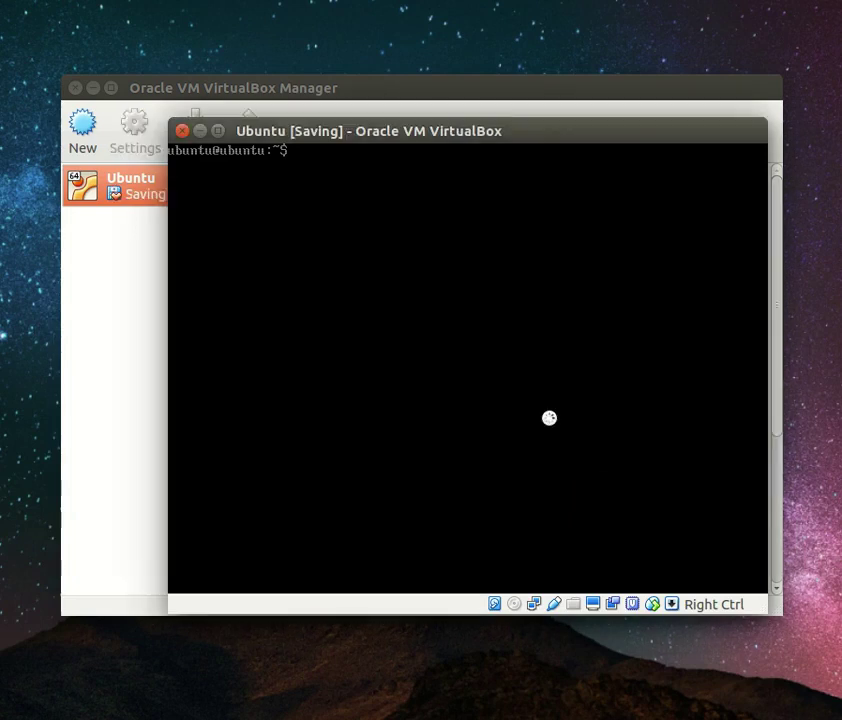